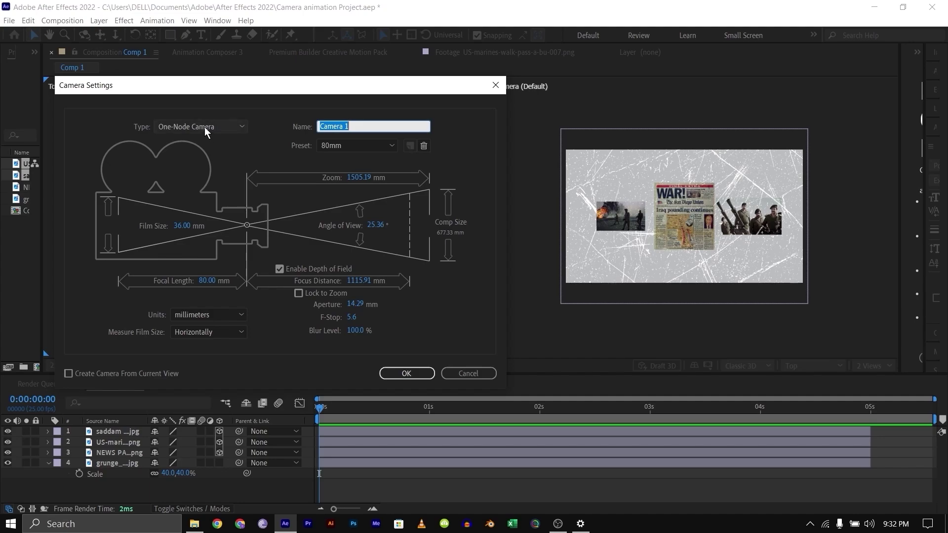
Check the camera type choices in Camera Settings and leave them unchanged.
click(205, 126)
click(204, 126)
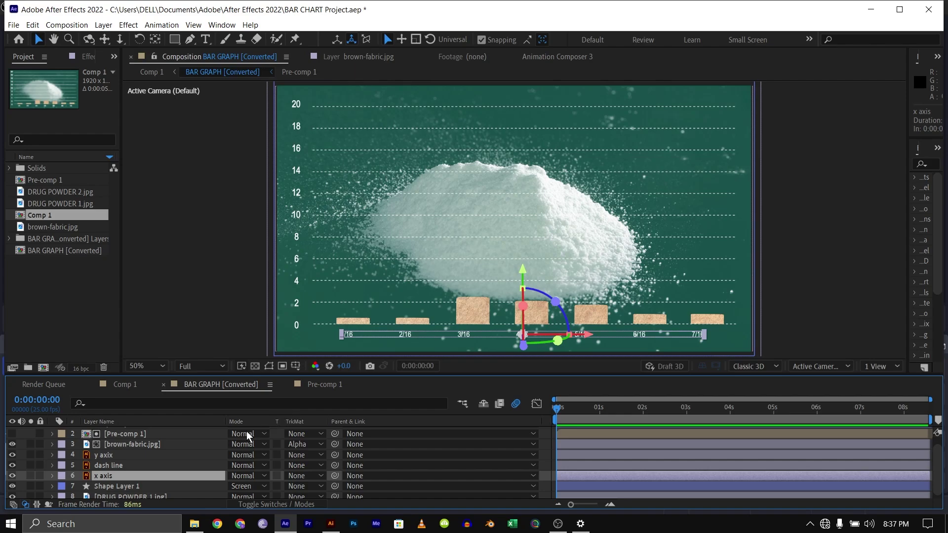
scroll(158, 454, down, 1)
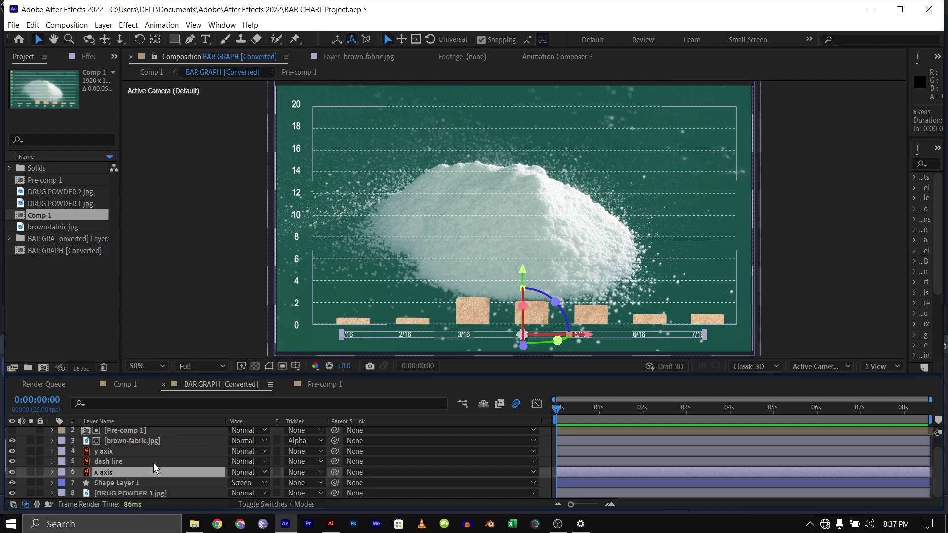
key(KP_2)
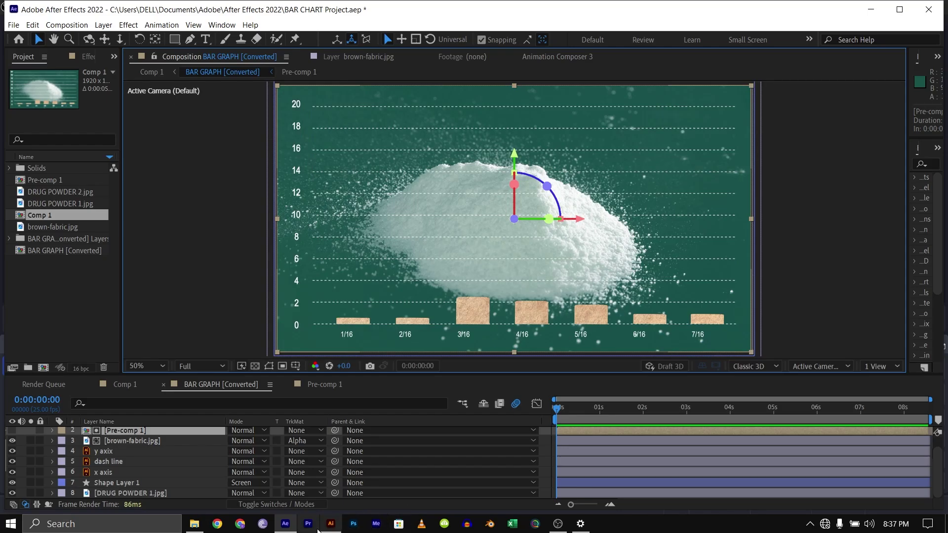
click(331, 524)
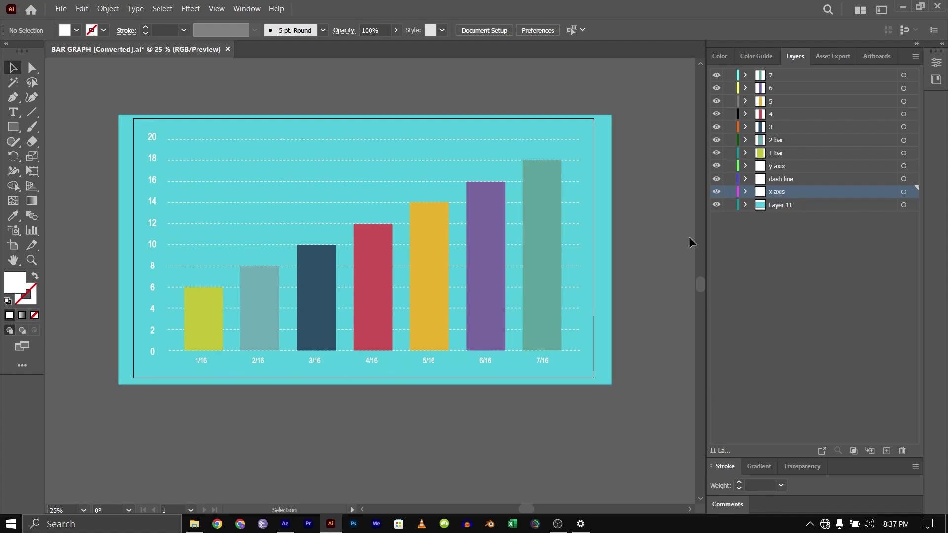
click(154, 135)
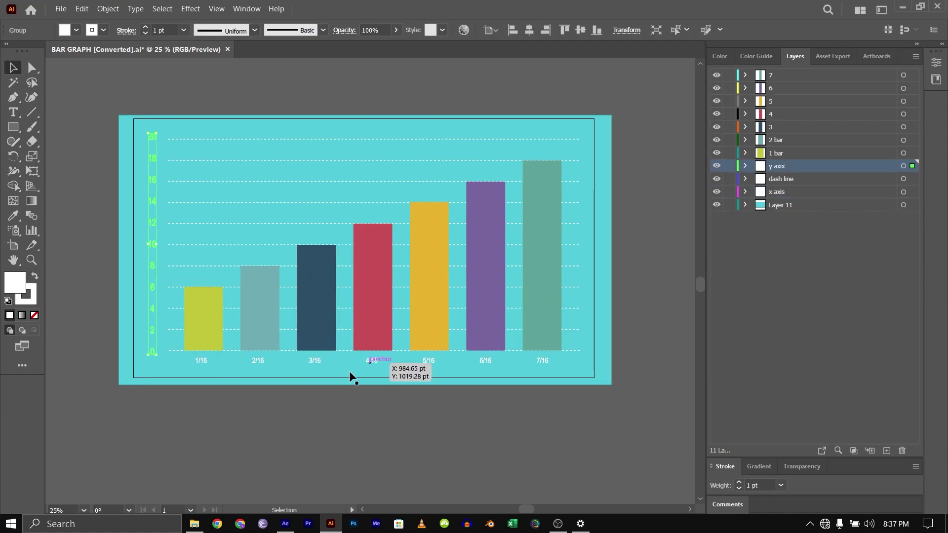
click(256, 363)
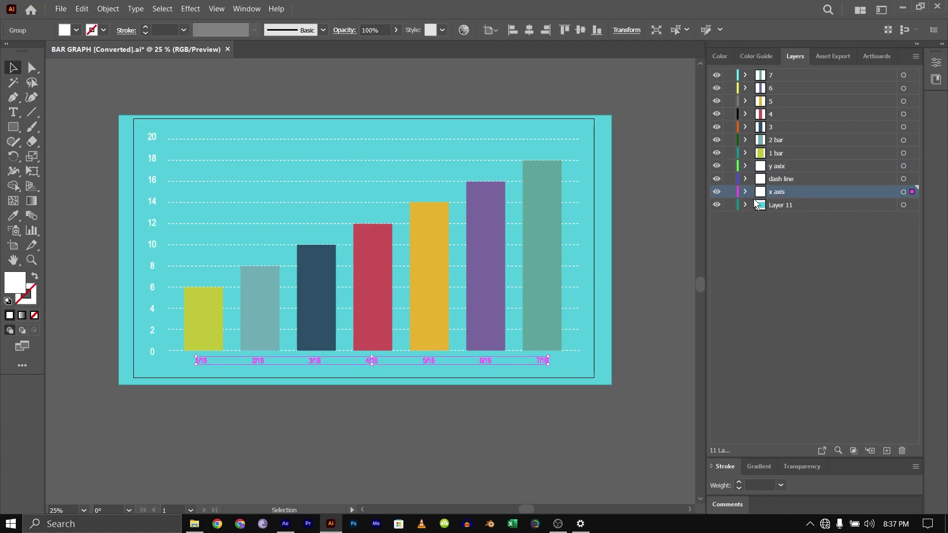
click(586, 307)
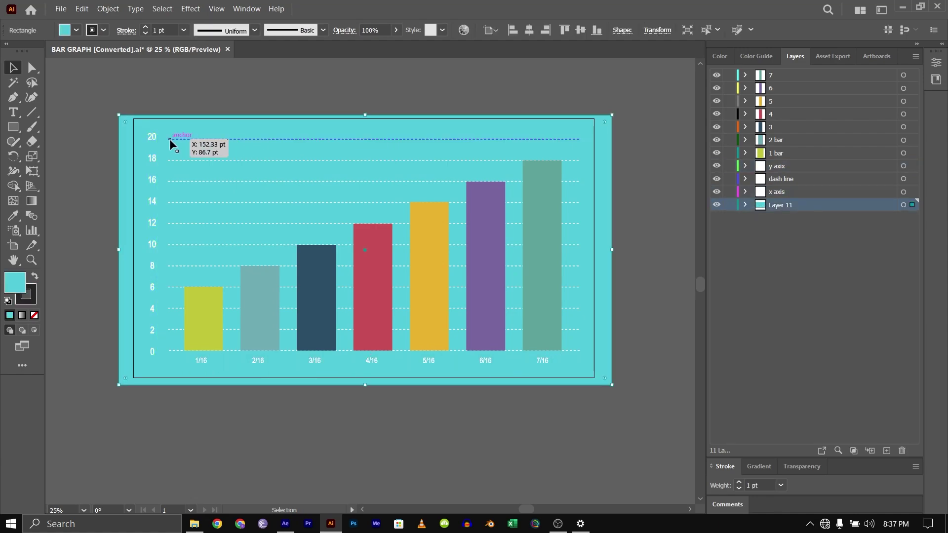
click(221, 161)
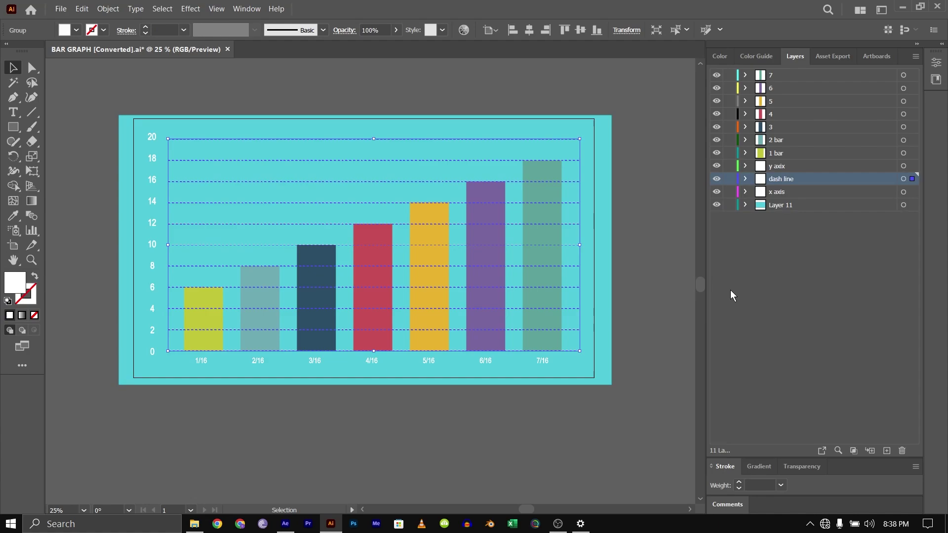
click(257, 434)
click(217, 346)
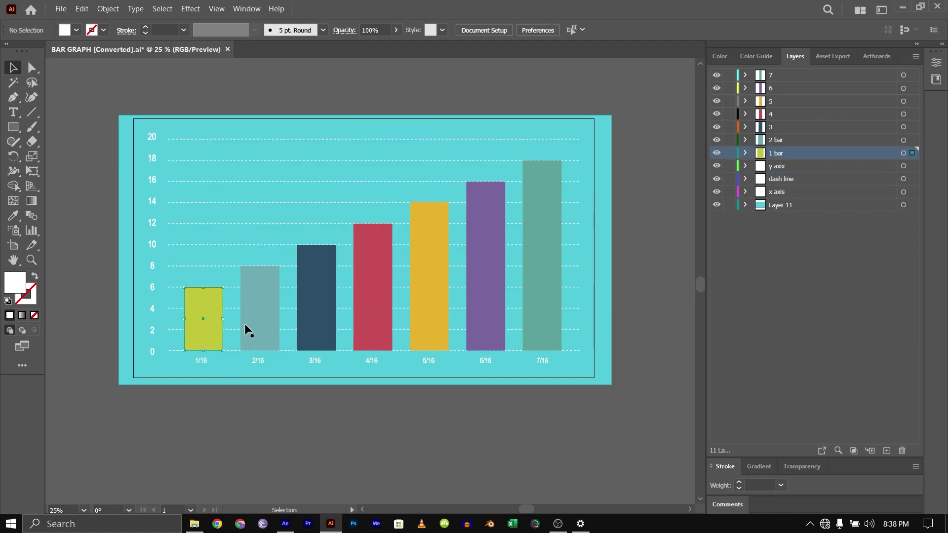
click(267, 324)
click(328, 319)
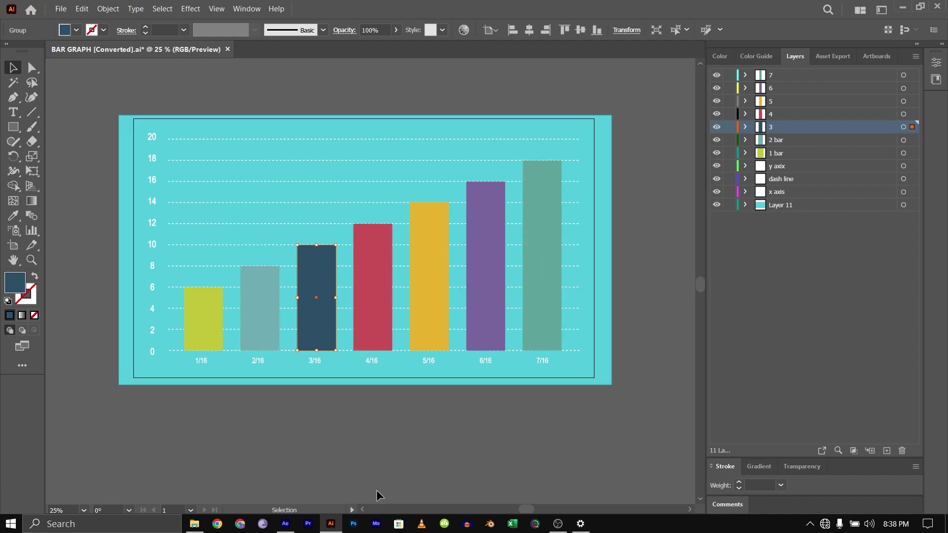
click(286, 524)
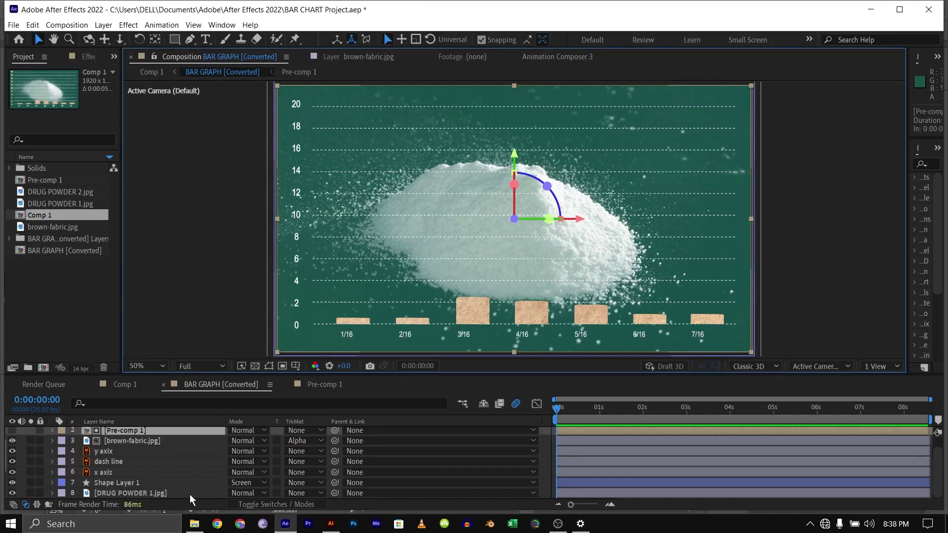
View DRUG POWDER 1.jpg on its own, zoomed out, then return to BAR GRAPH [Converted].
double_click(129, 490)
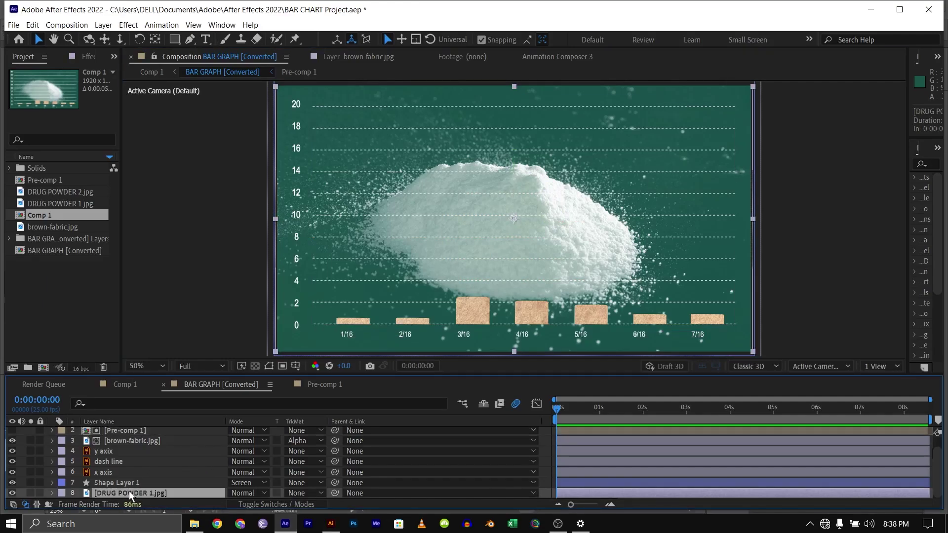
key(comma)
key(comma)
key(comma)
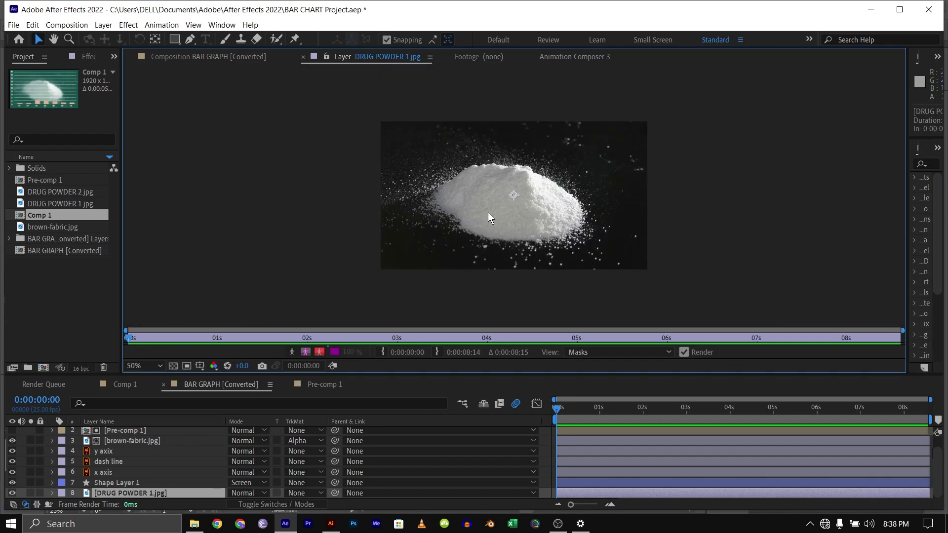
click(113, 484)
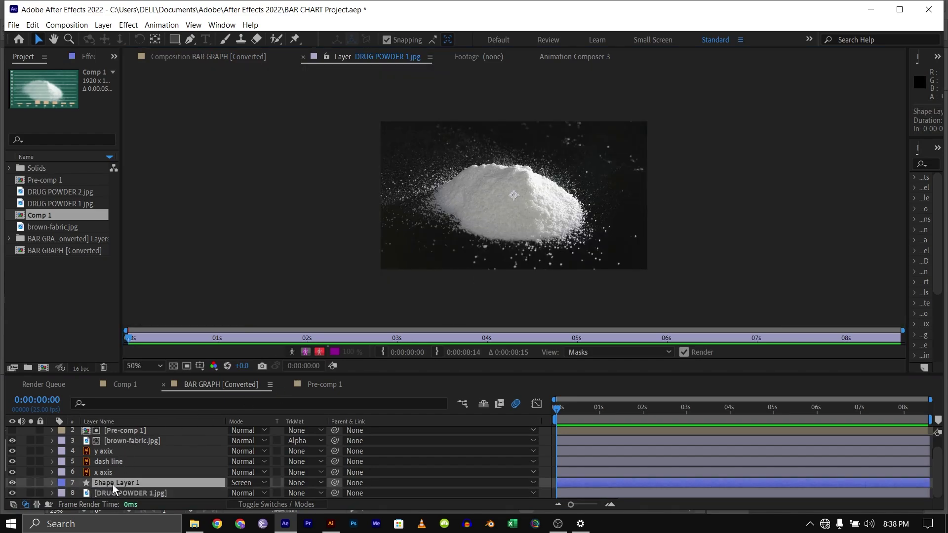
double_click(144, 481)
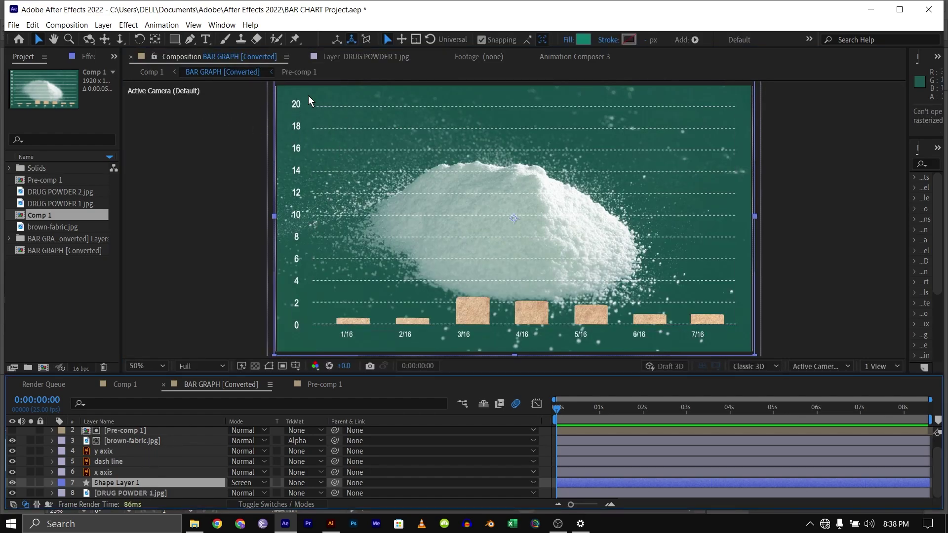
Keep Shape Layer 1's Screen blend mode, show its Opacity, and hide the chart layers.
click(242, 482)
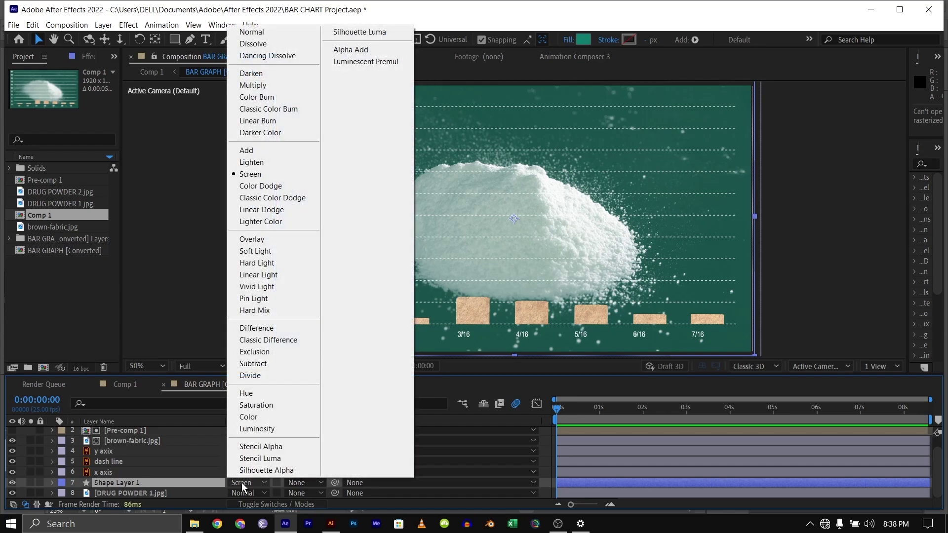
click(199, 485)
key(t)
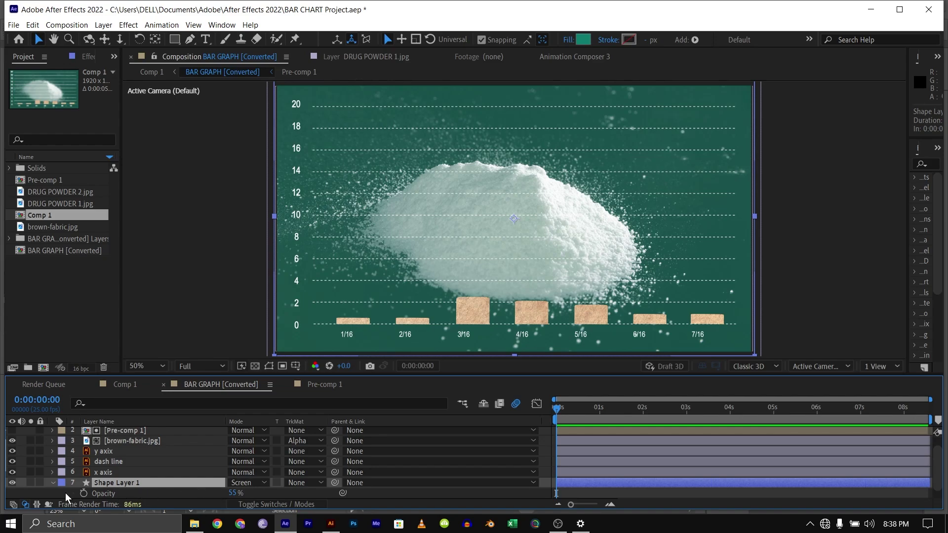
alt+click(15, 486)
Turn the x axis, dash line and y axix layers back on over the photo.
click(12, 486)
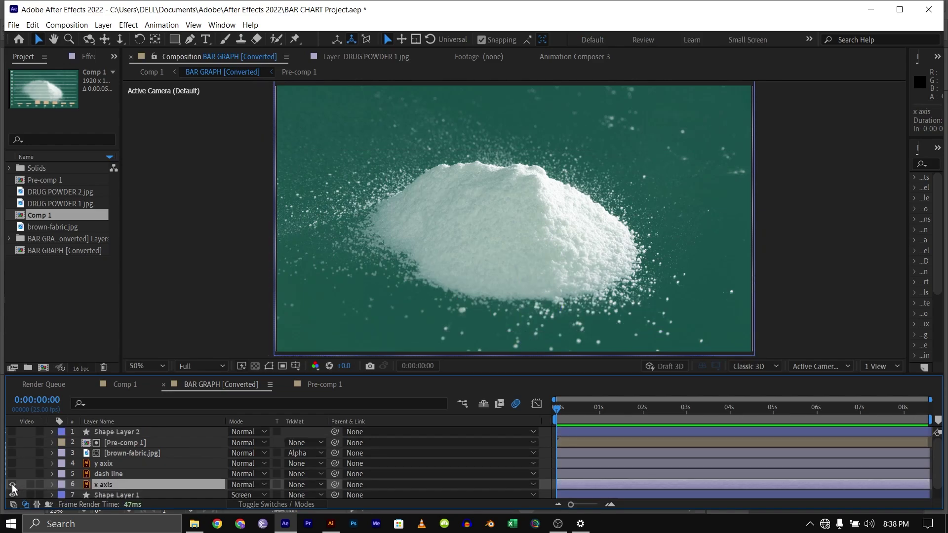
click(13, 486)
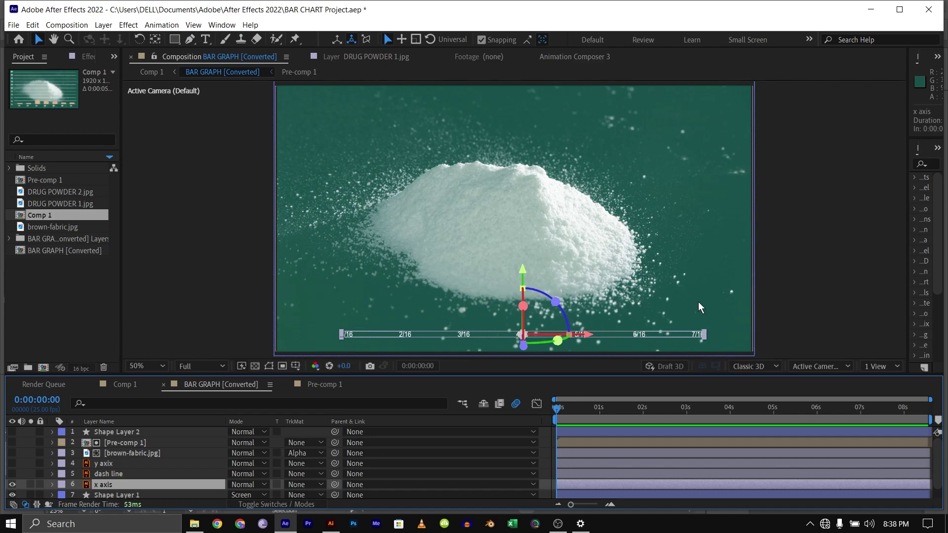
click(807, 277)
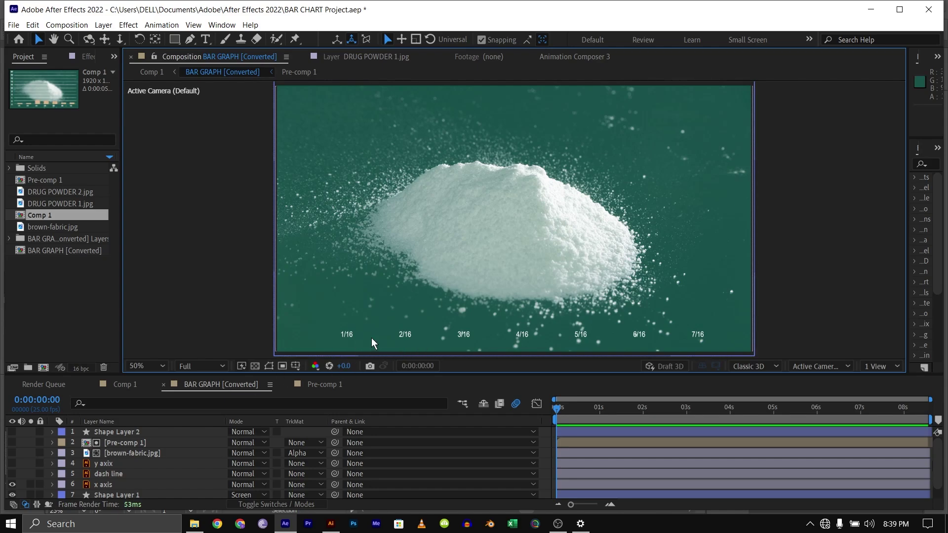
click(395, 336)
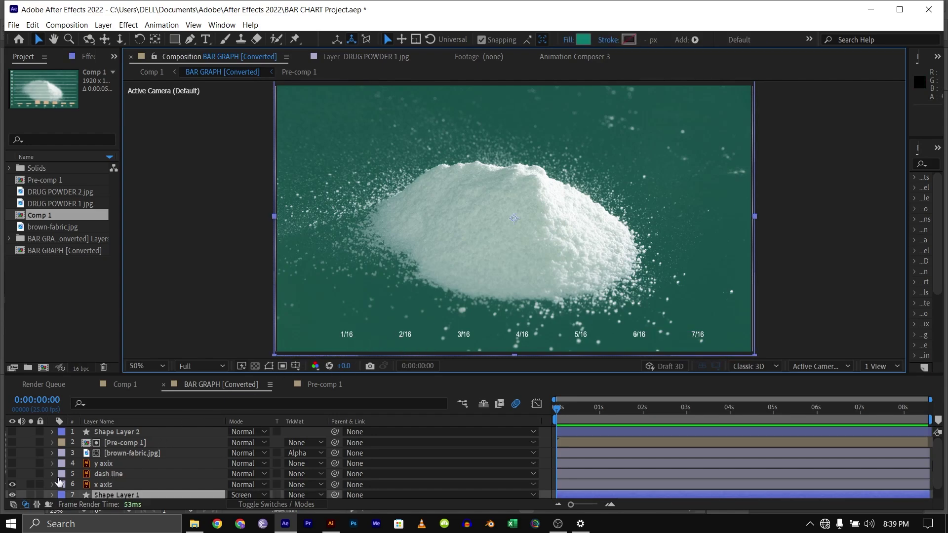
click(13, 474)
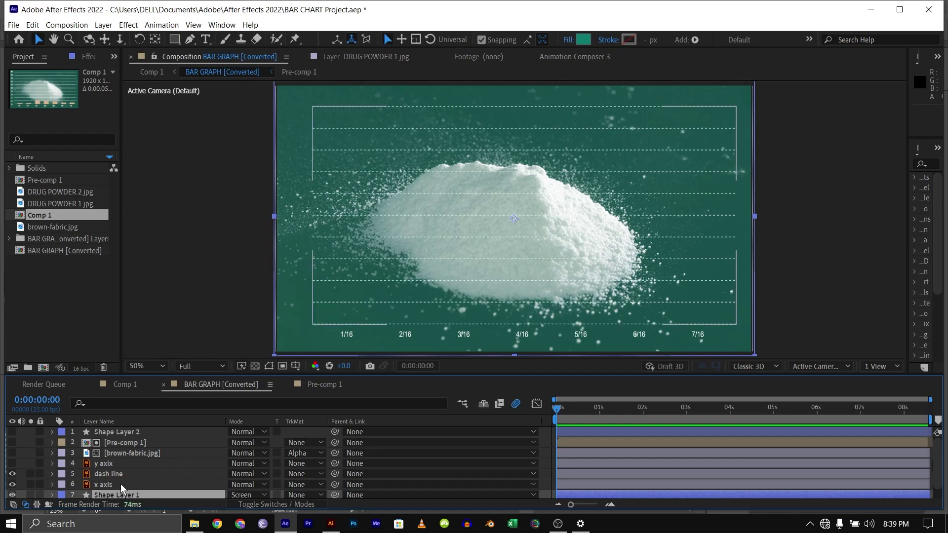
click(110, 475)
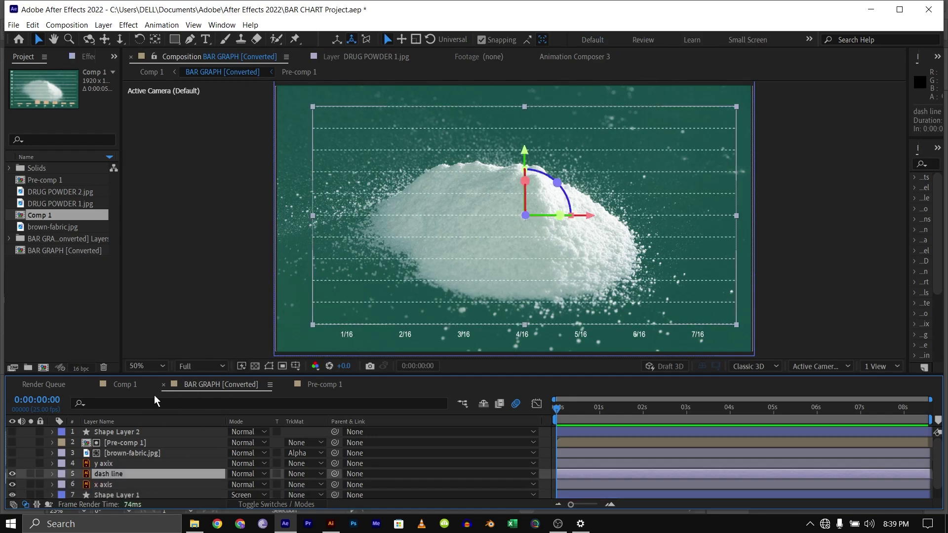
click(13, 463)
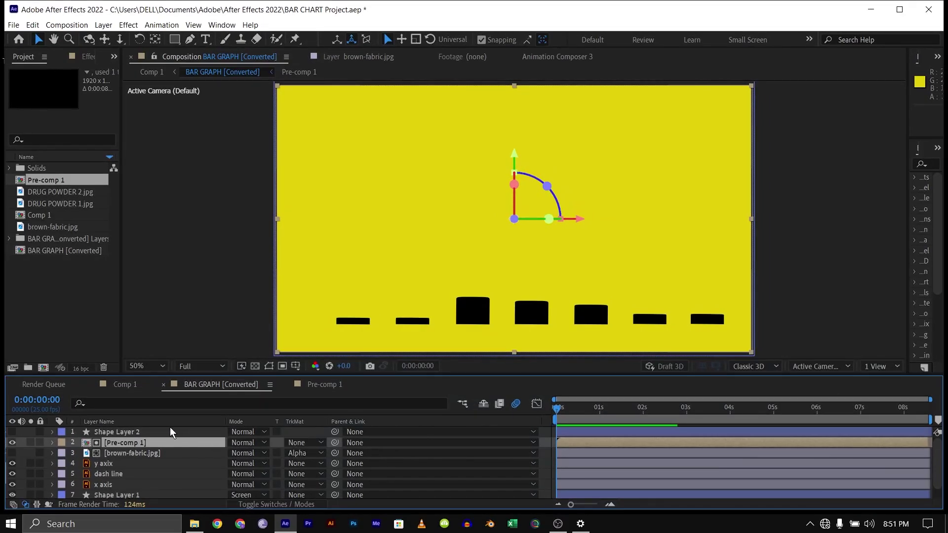
Toggle Pre-comp 1's visibility off and on, then open Pre-comp 1.
click(13, 443)
click(11, 442)
double_click(138, 442)
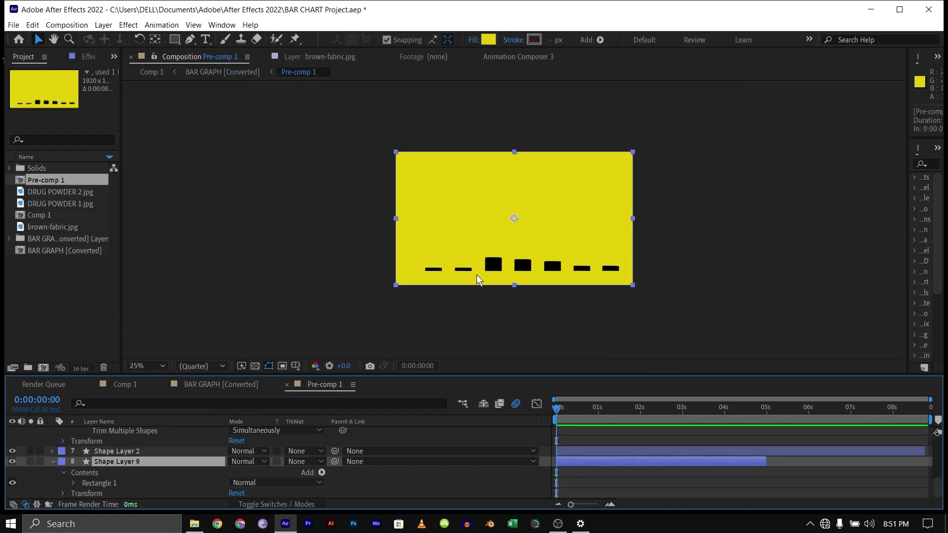
Select Shape Layer 8 and scrub to about 3–4 seconds to watch the bars grow.
scroll(135, 458, up, 4)
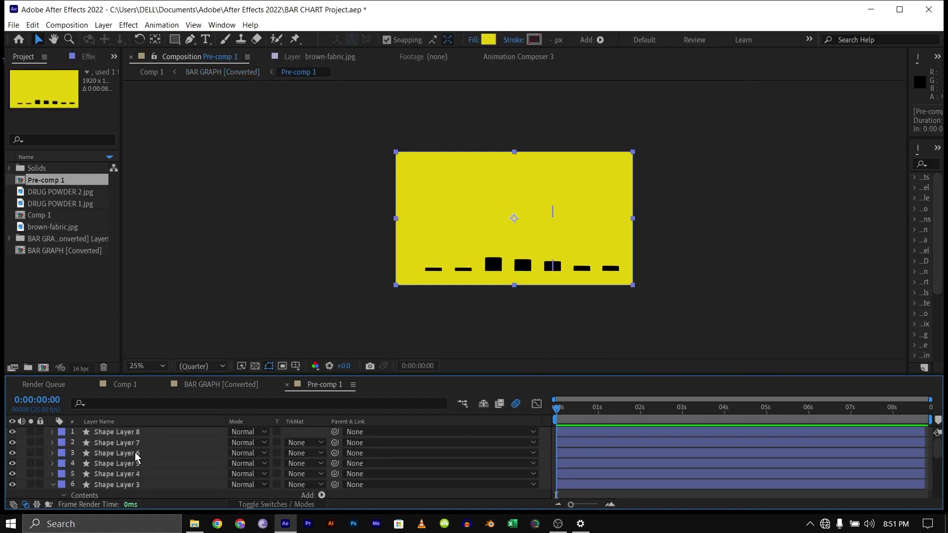
click(135, 434)
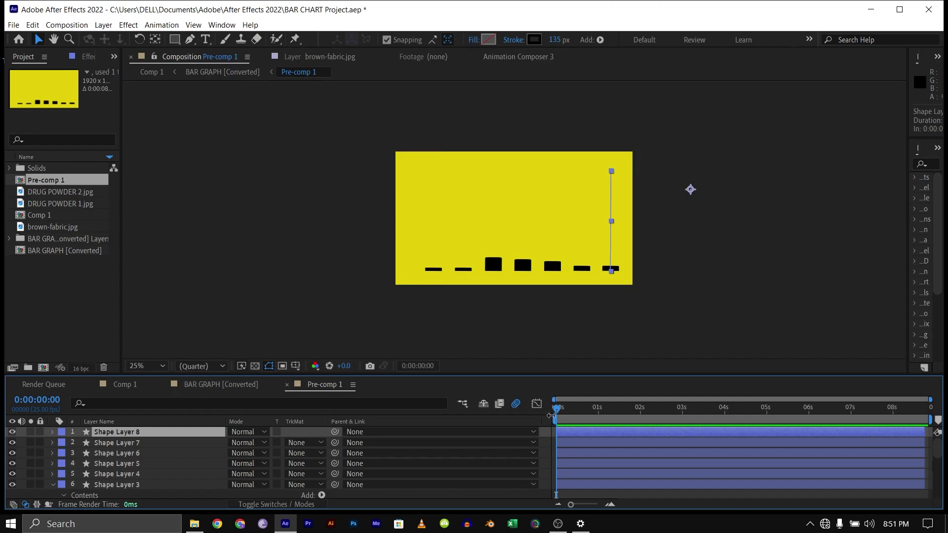
drag(558, 415, 709, 411)
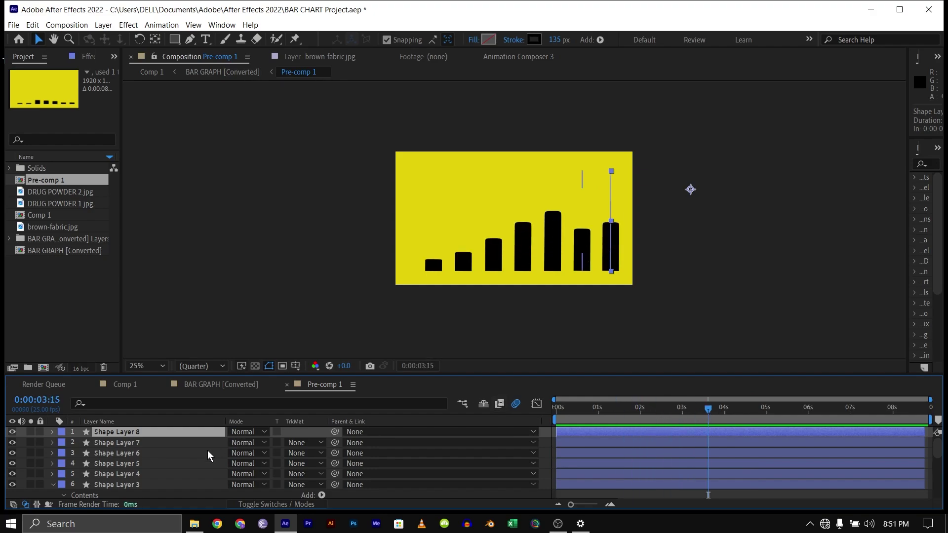
scroll(188, 454, down, 5)
scroll(153, 459, up, 2)
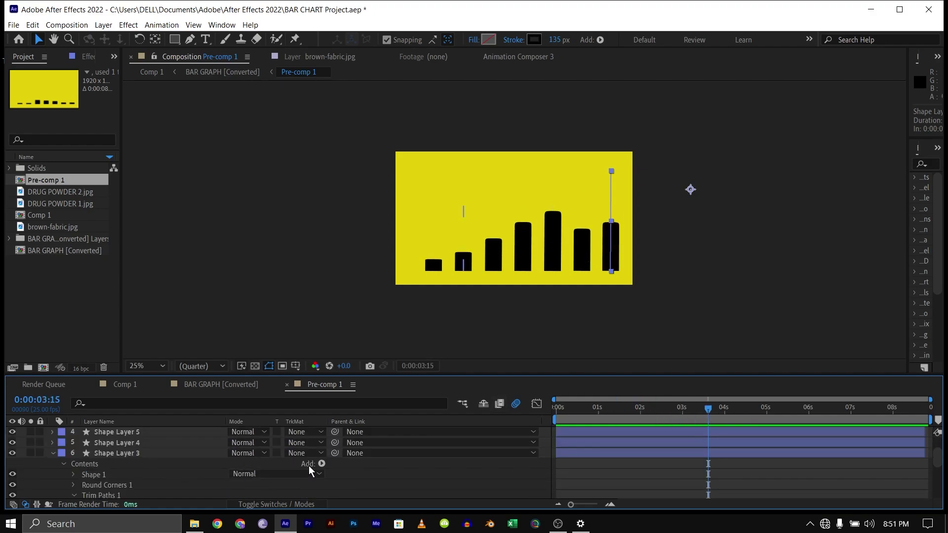
Inspect the bar layer's Trim Paths Start keyframes by scrubbing from the first frame.
click(322, 464)
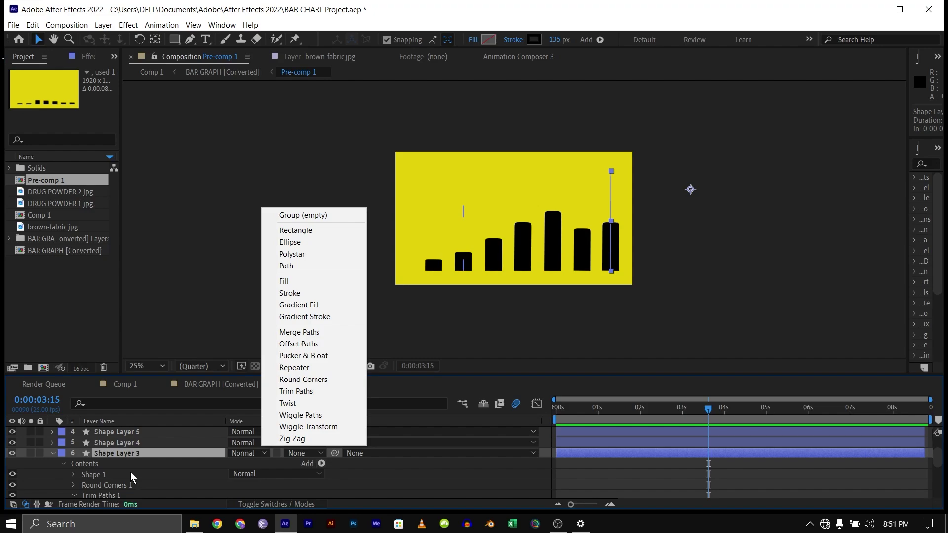
click(96, 494)
scroll(153, 460, down, 3)
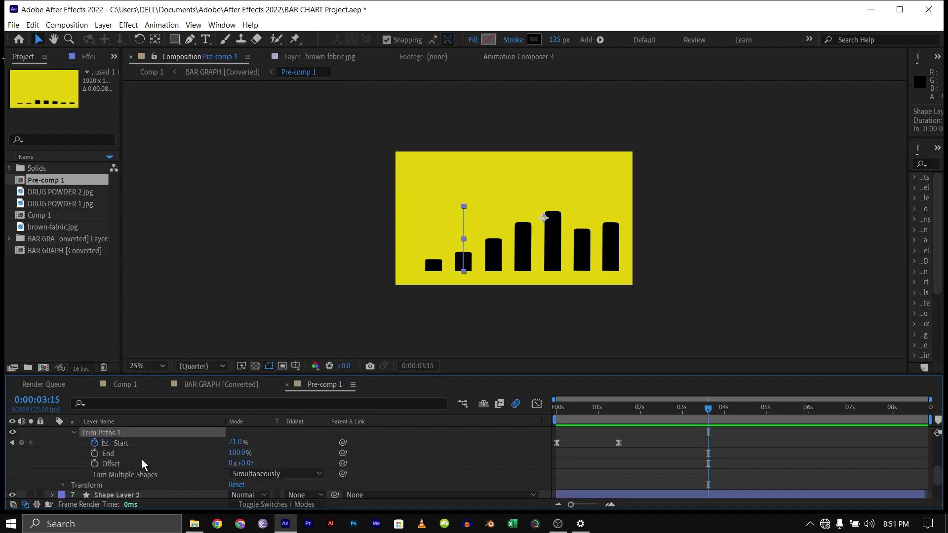
scroll(142, 464, up, 1)
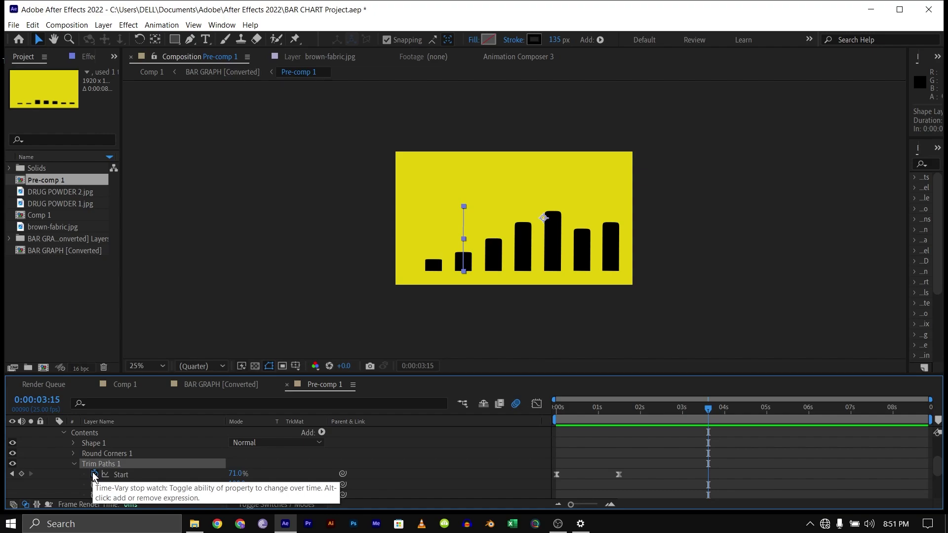
key(Home)
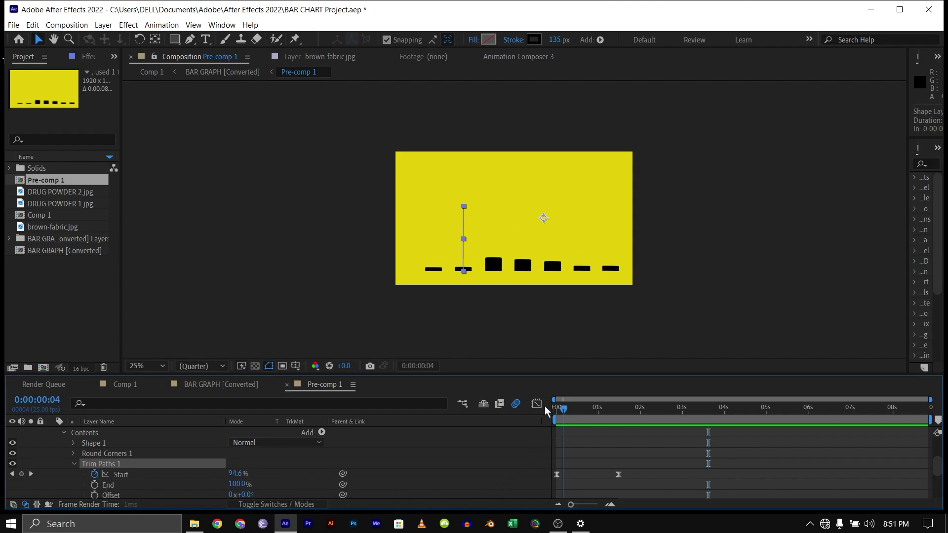
drag(558, 409, 617, 414)
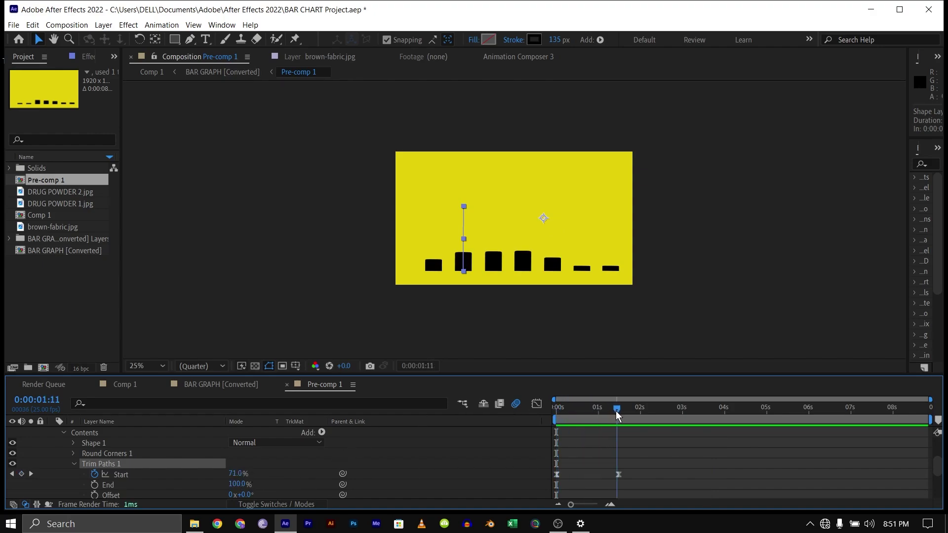
click(557, 410)
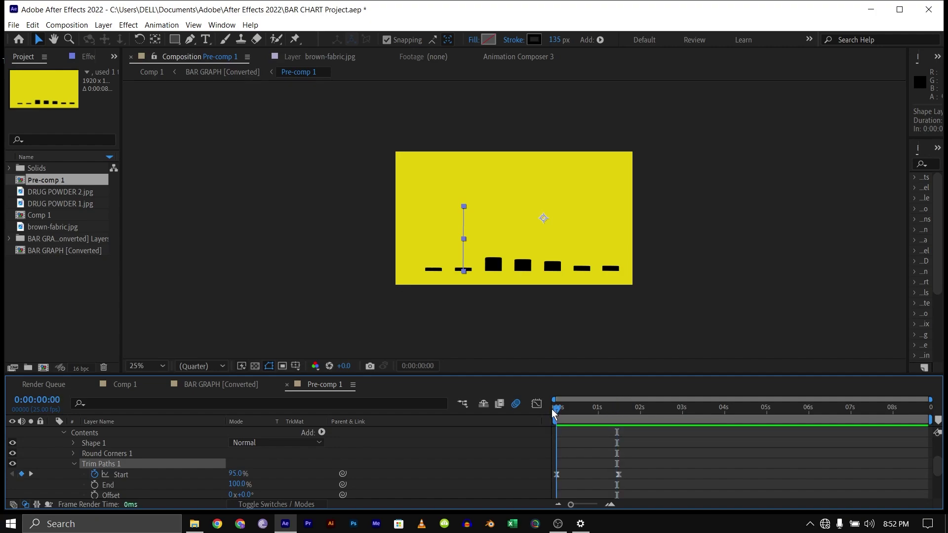
click(73, 464)
Delete Shape Layer 9, the yellow background rectangle, from Pre-comp 1.
scroll(106, 459, up, 3)
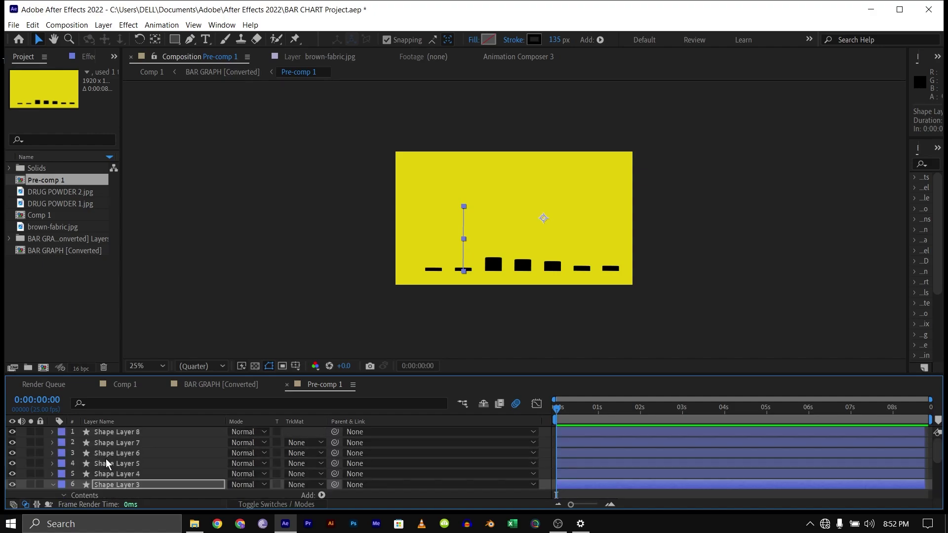
scroll(156, 445, down, 3)
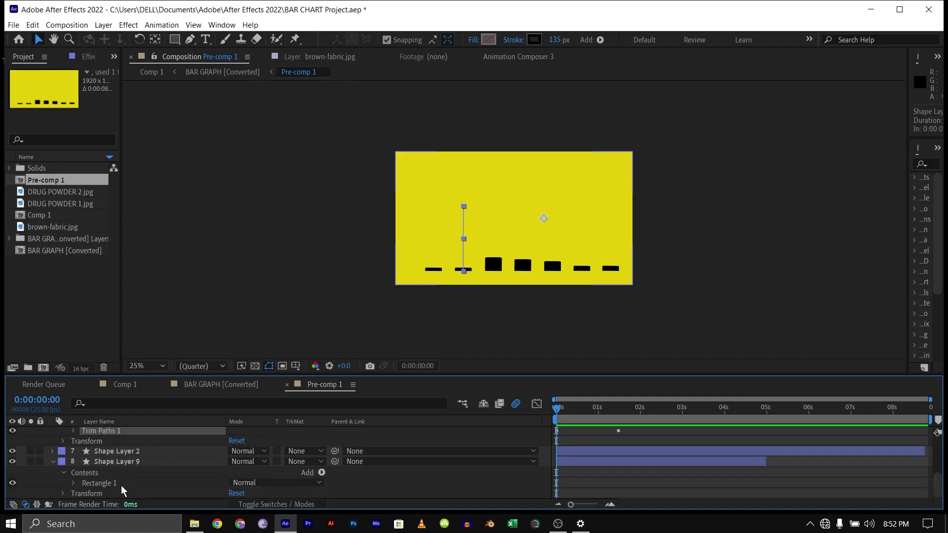
scroll(124, 468, down, 1)
scroll(130, 469, up, 1)
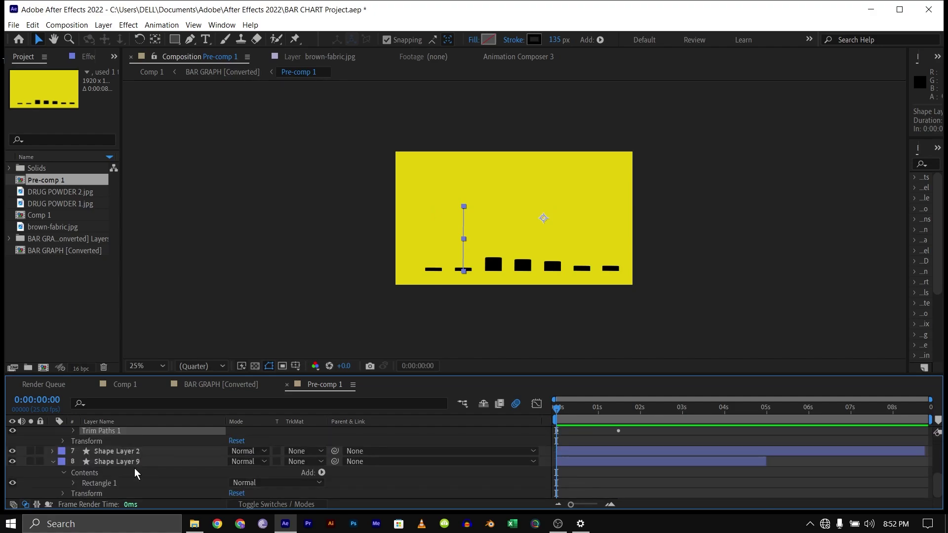
click(130, 464)
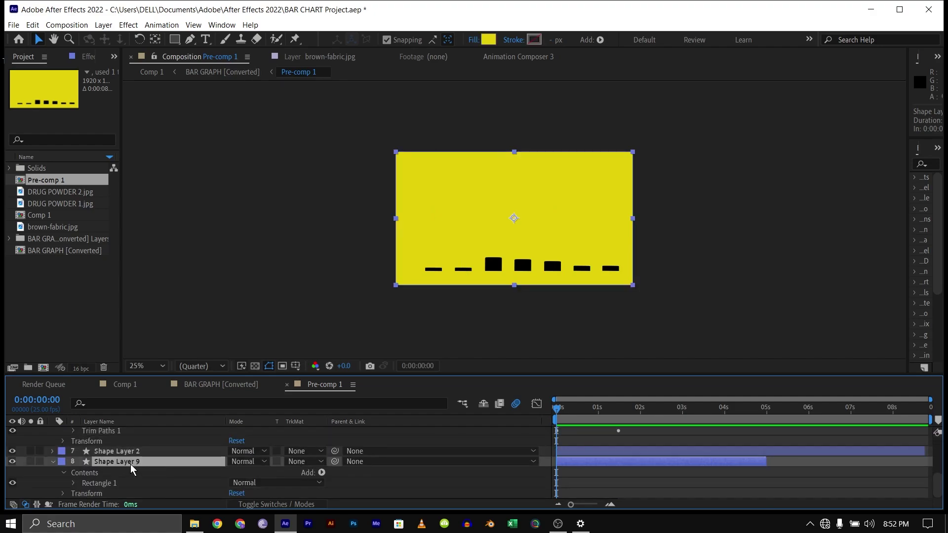
key(Delete)
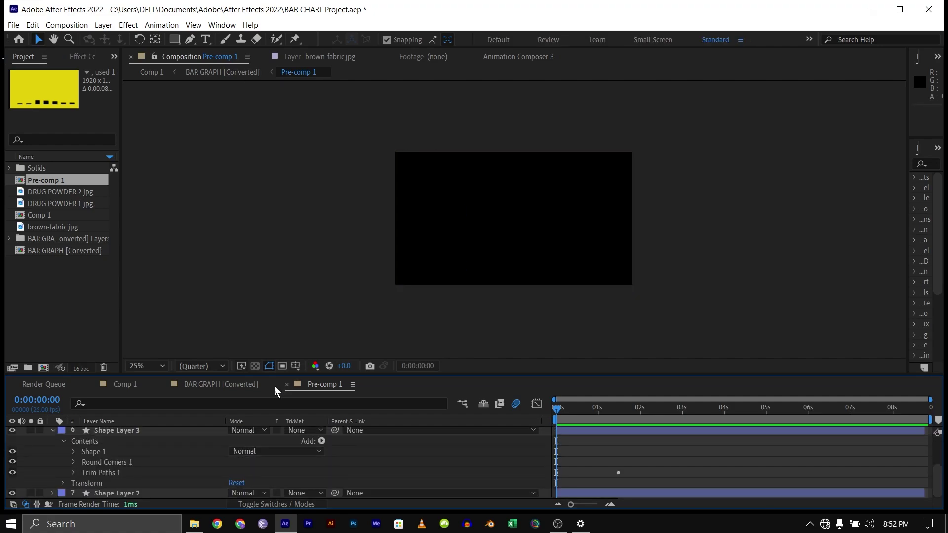
Return to the BAR GRAPH [Converted] composition and check partly grown bar frames.
click(197, 386)
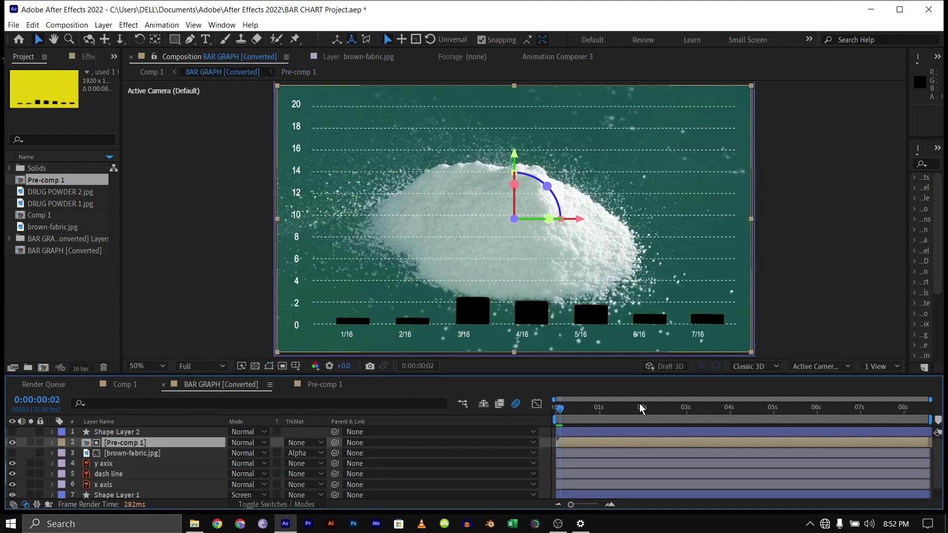
click(621, 409)
click(579, 409)
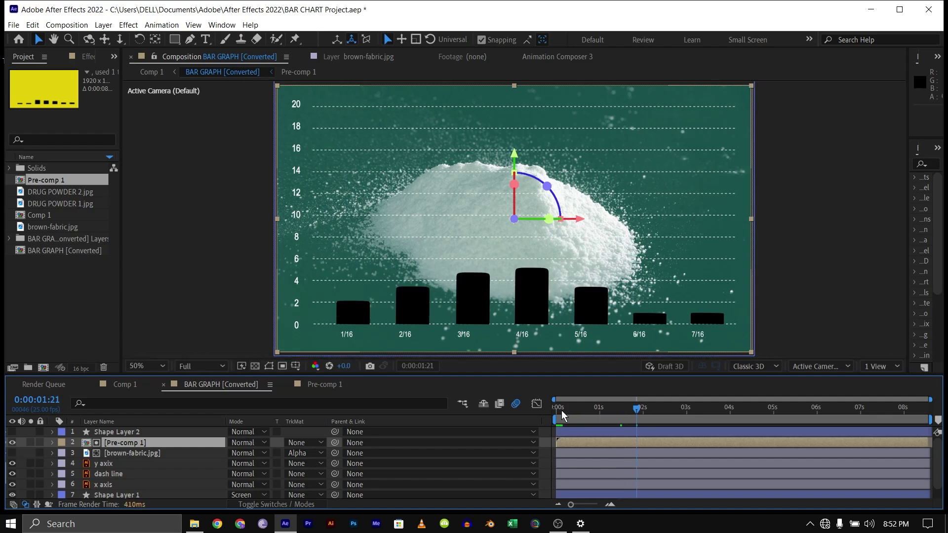
Set the viewer resolution to Third and scrub through the bar growth animation.
click(195, 366)
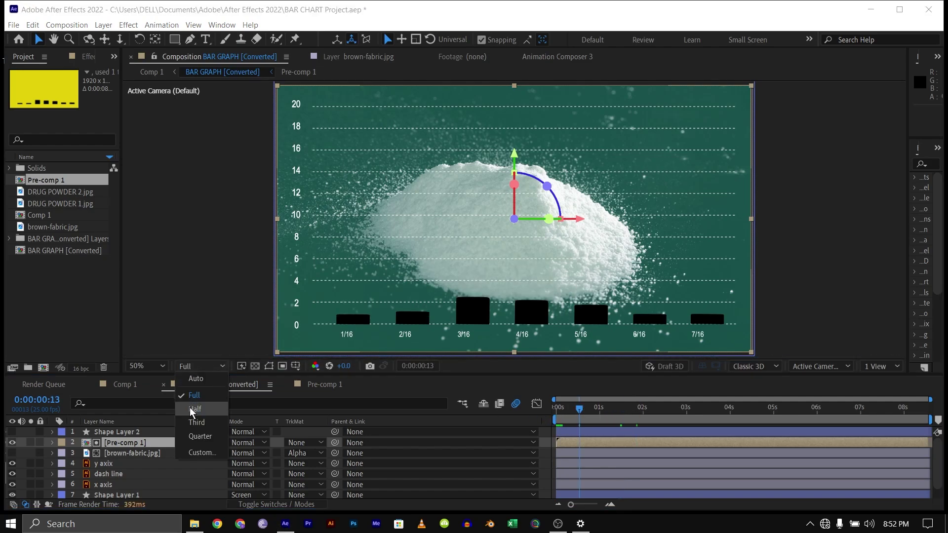
click(196, 428)
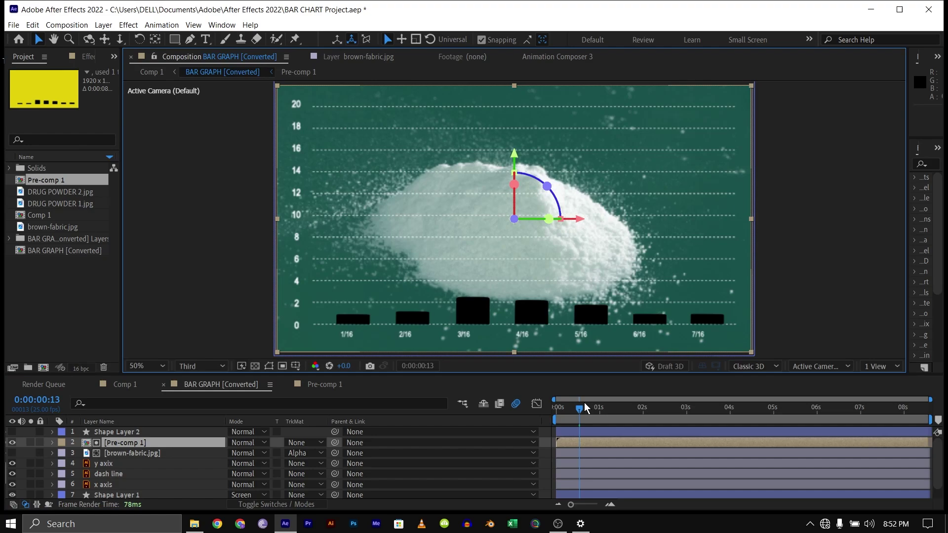
drag(582, 405, 667, 396)
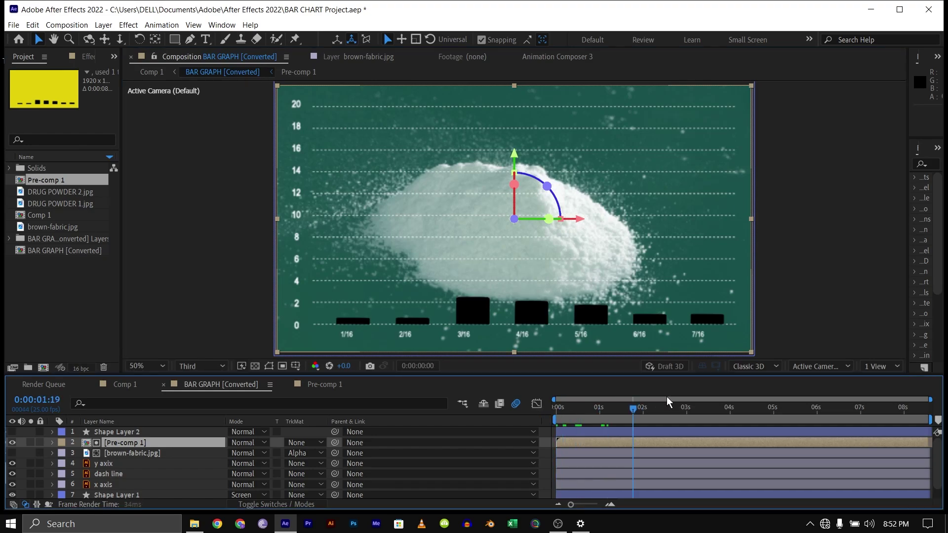
click(716, 404)
click(561, 409)
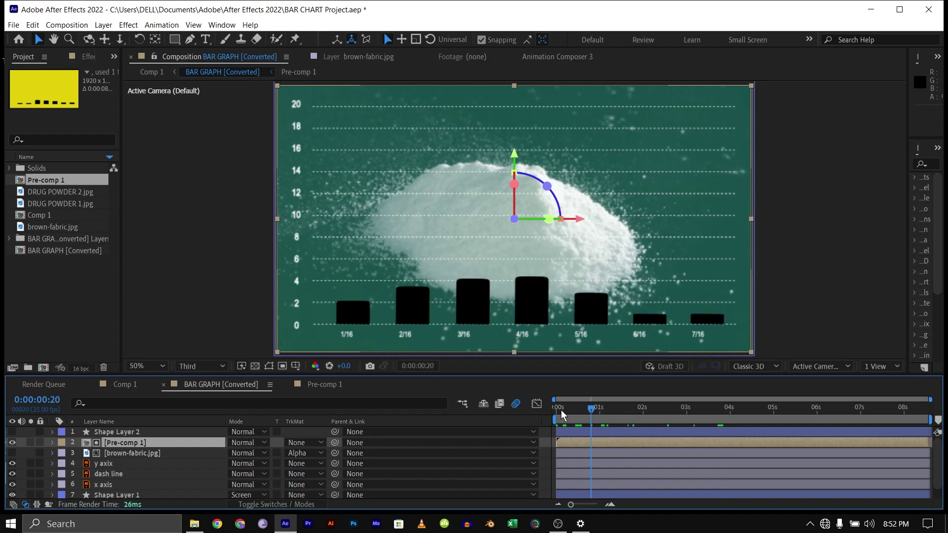
Turn on brown-fabric.jpg as Pre-comp 1's alpha-matted texture, inspect it, and preview the textured bars.
click(11, 453)
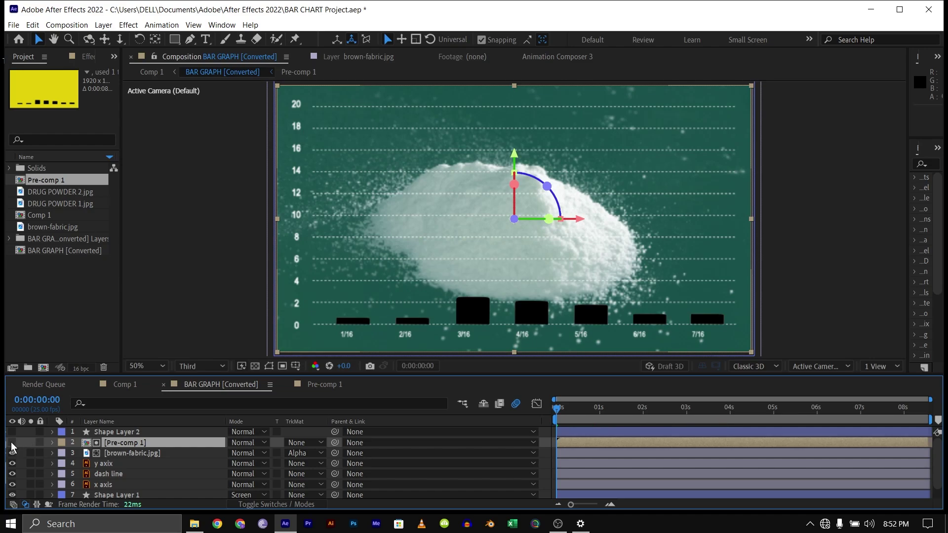
click(301, 453)
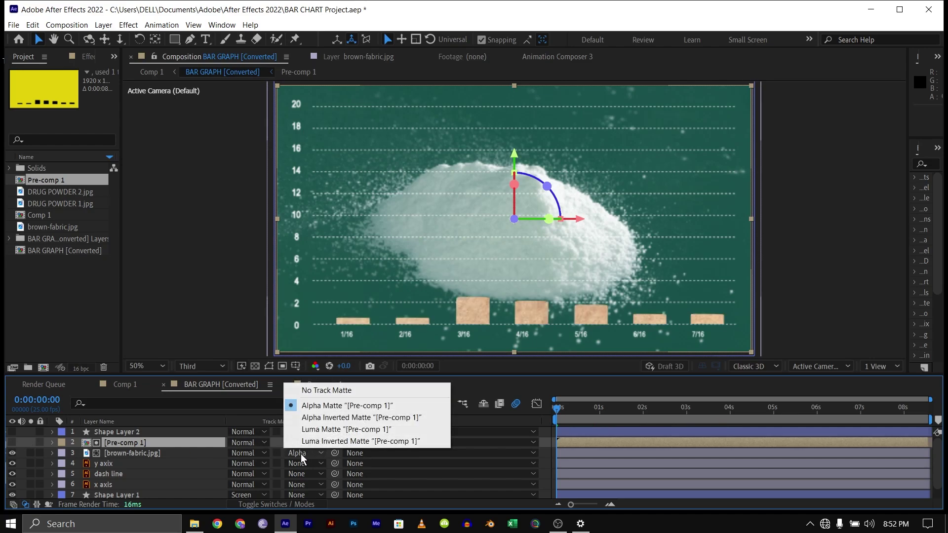
click(150, 453)
double_click(151, 453)
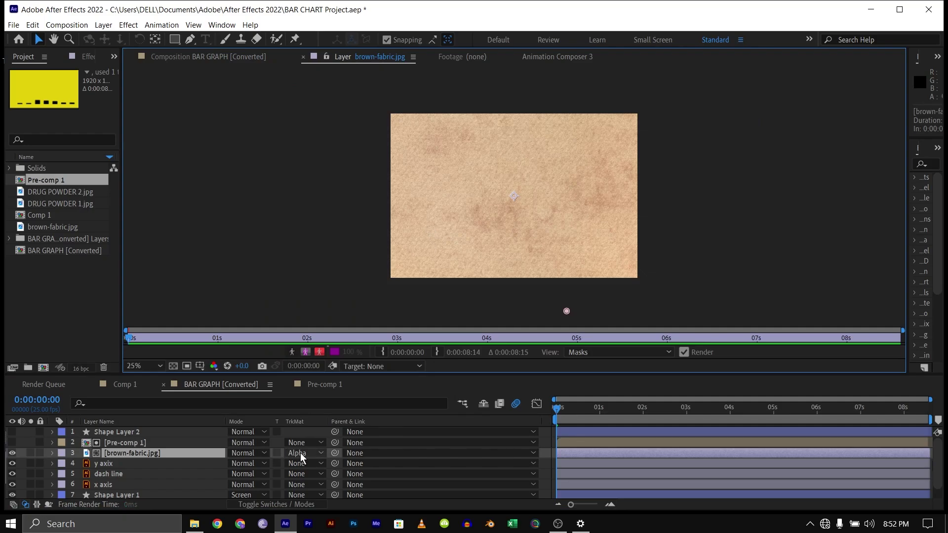
click(218, 59)
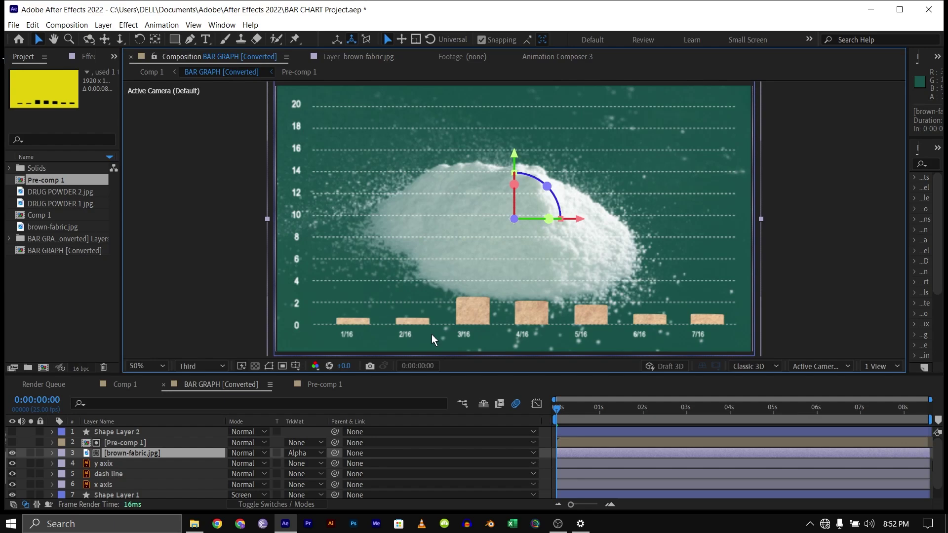
drag(559, 413, 560, 390)
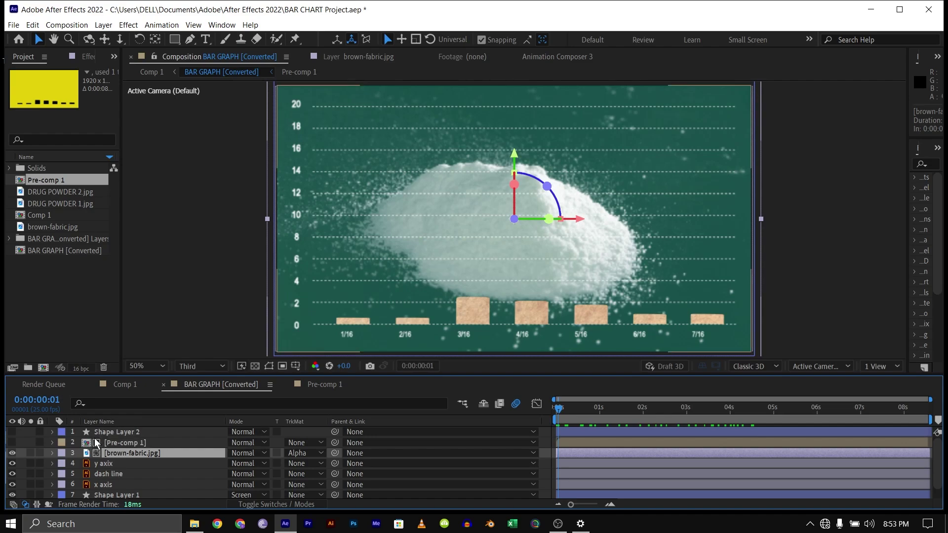
Make Shape Layer 2's white trend line visible and scrub past 3 seconds to see it draw.
click(108, 431)
click(12, 432)
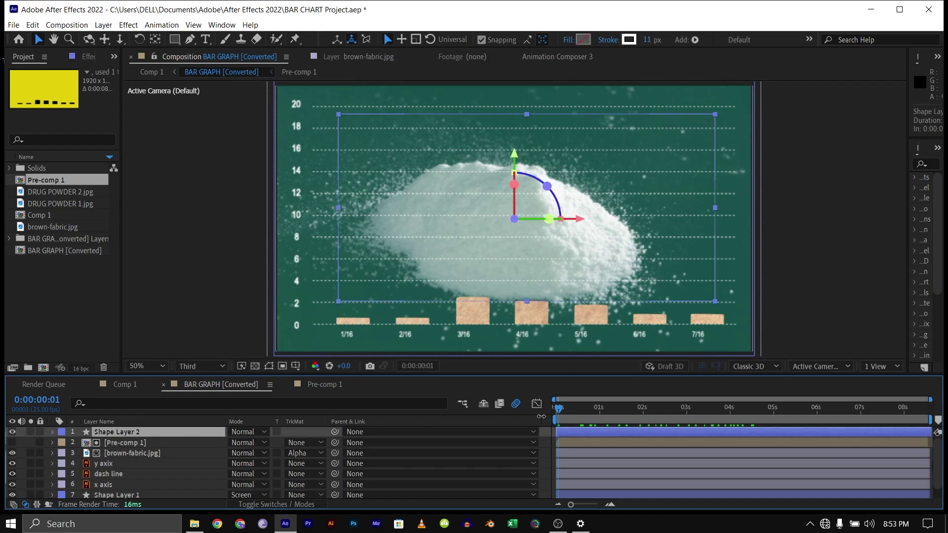
click(662, 408)
drag(667, 399, 689, 395)
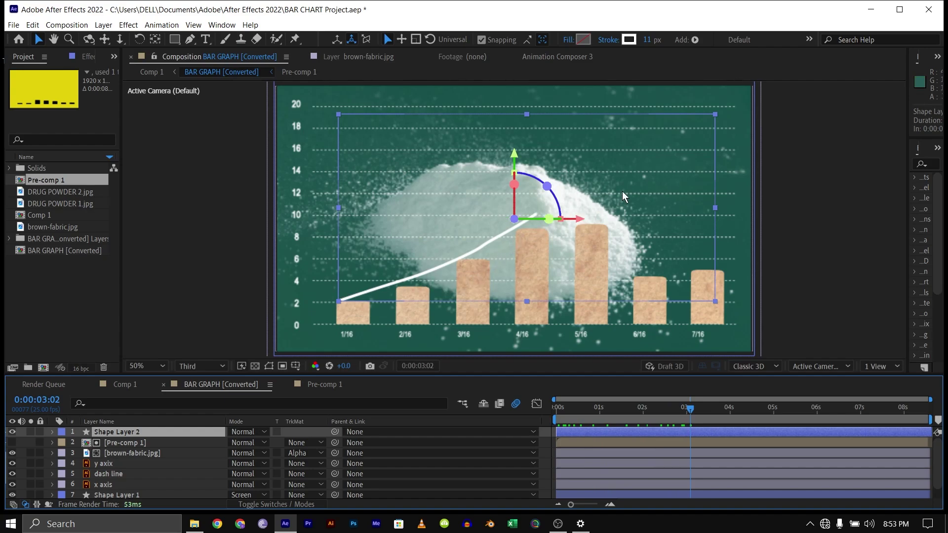
drag(688, 406, 748, 401)
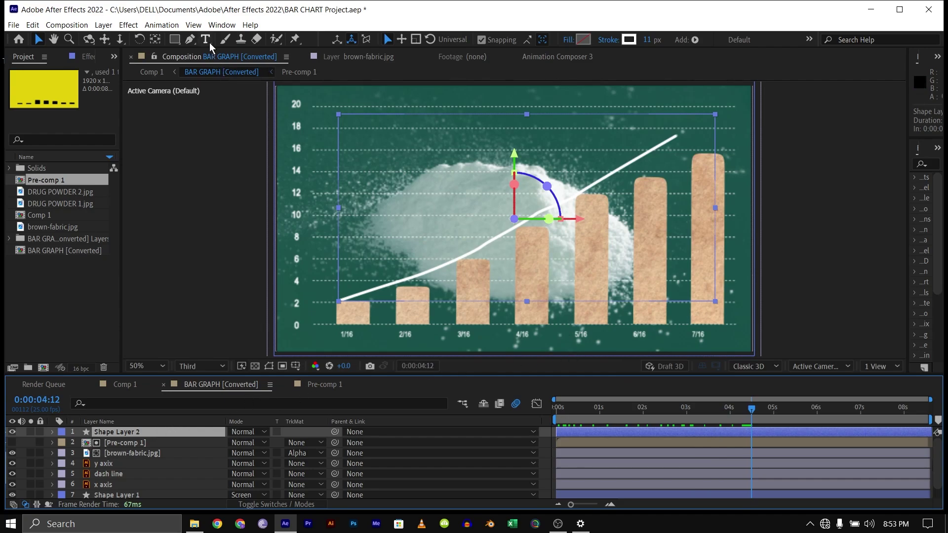
Inspect the trend line's Trim Paths End keyframes by scrubbing, then collapse its properties.
click(191, 40)
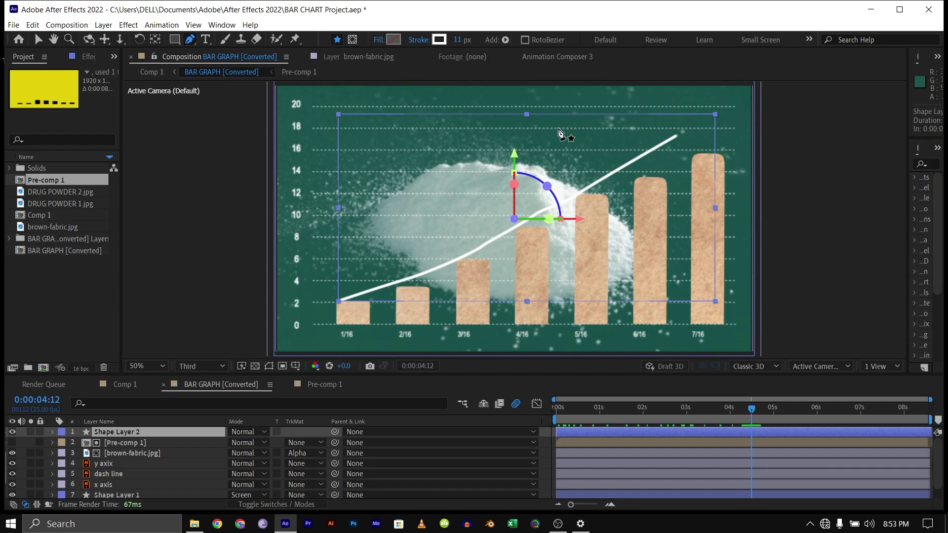
click(52, 432)
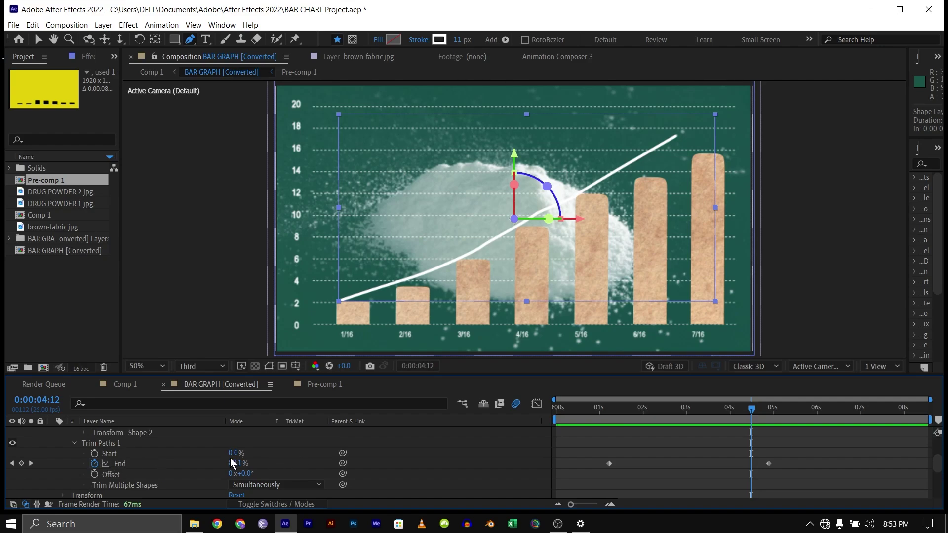
drag(608, 402, 773, 401)
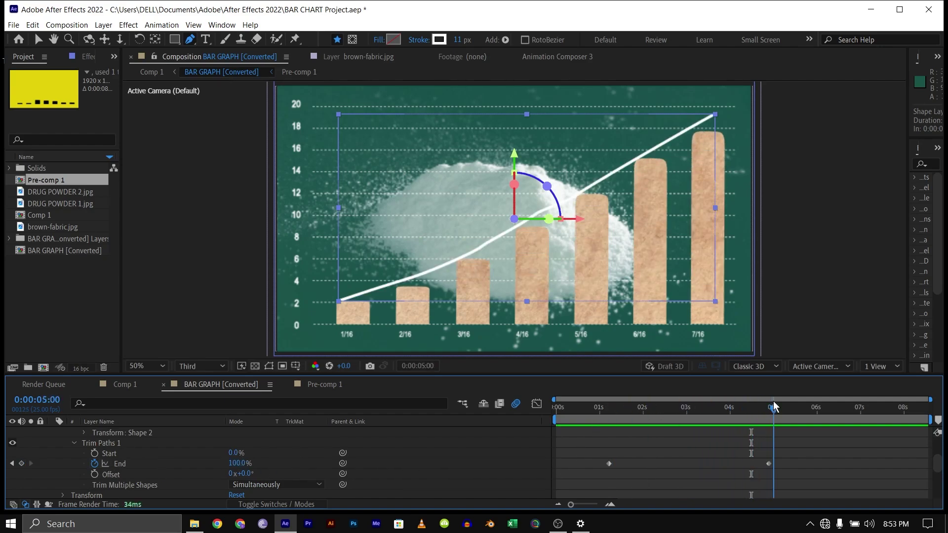
click(593, 407)
click(51, 432)
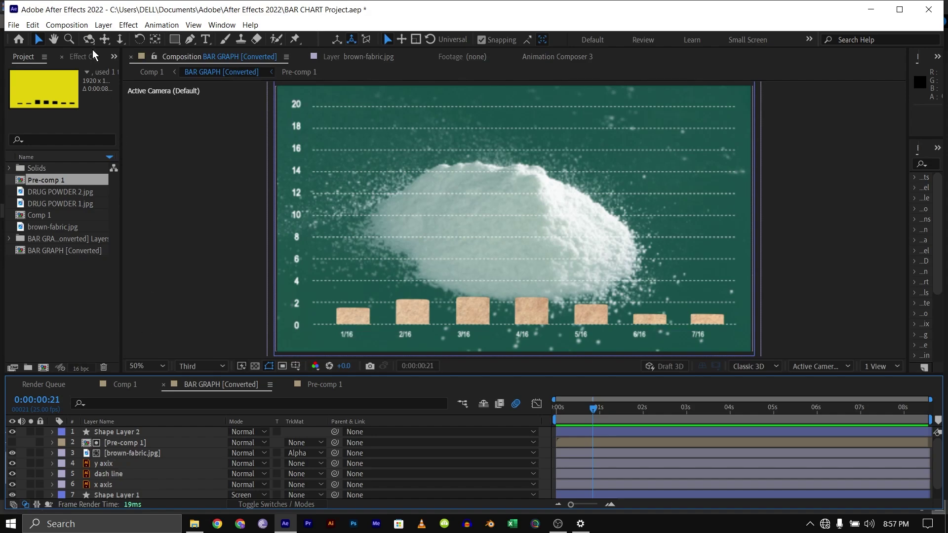
Create Camera 1 as a one-node camera with the 35mm preset.
click(104, 26)
mouse_move(188, 39)
click(324, 74)
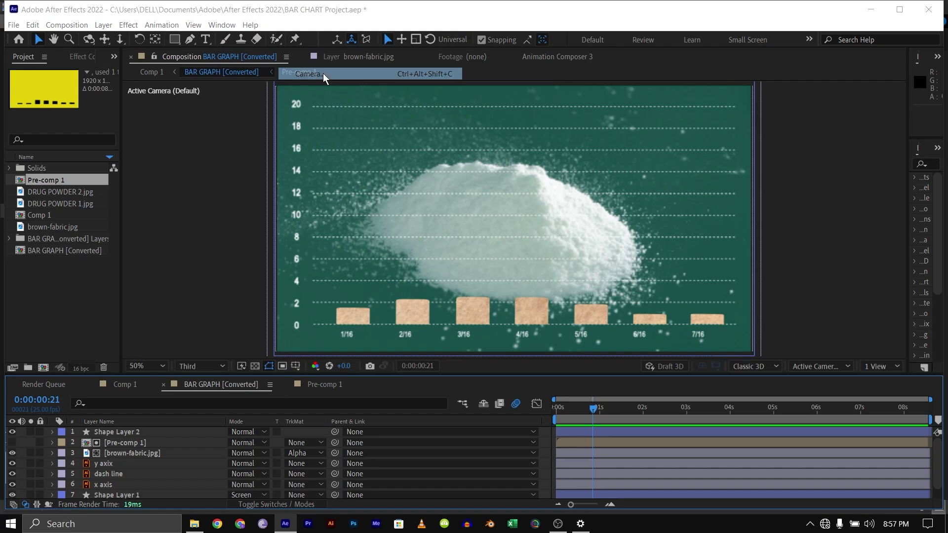
click(212, 130)
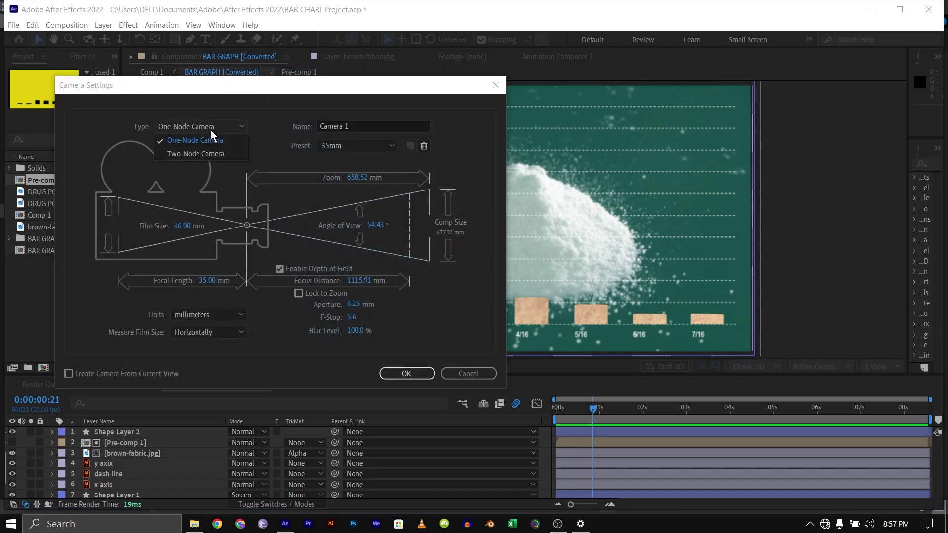
click(212, 129)
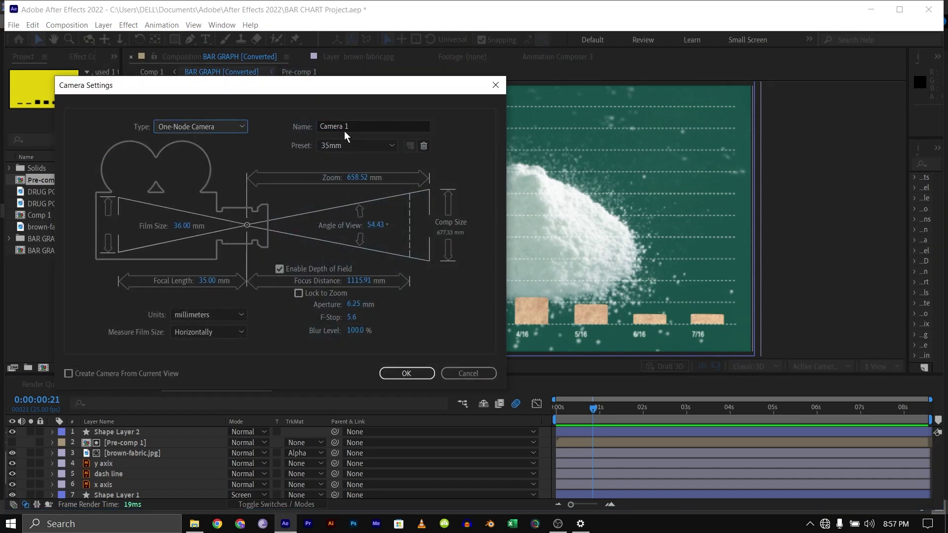
click(349, 146)
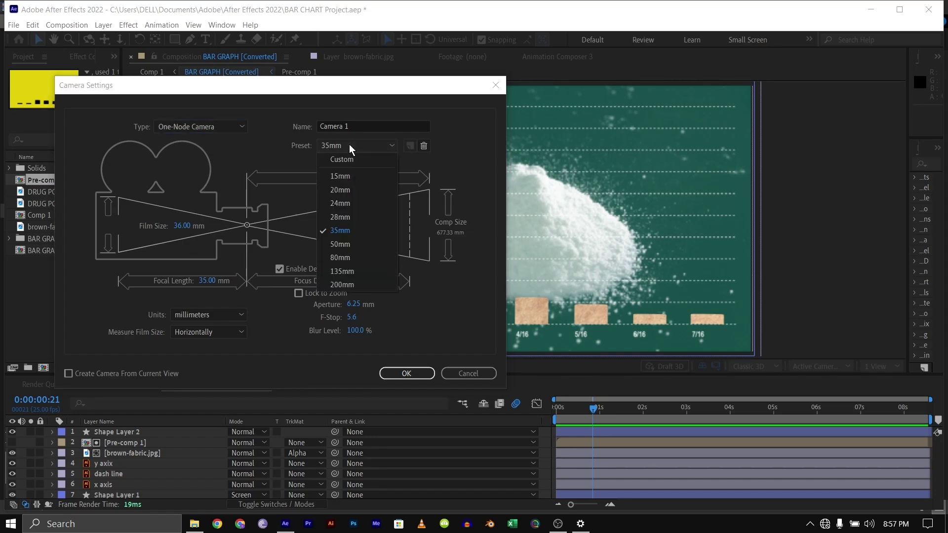
click(349, 146)
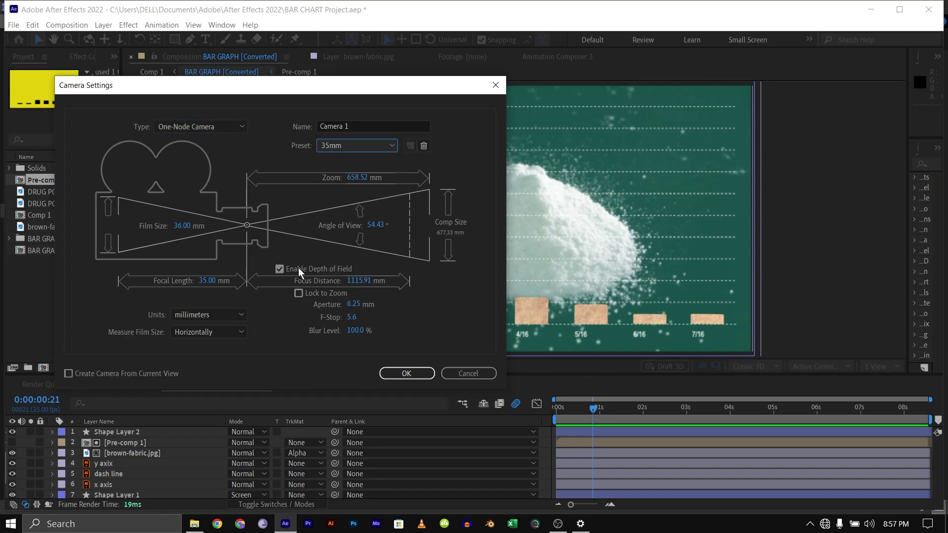
click(396, 373)
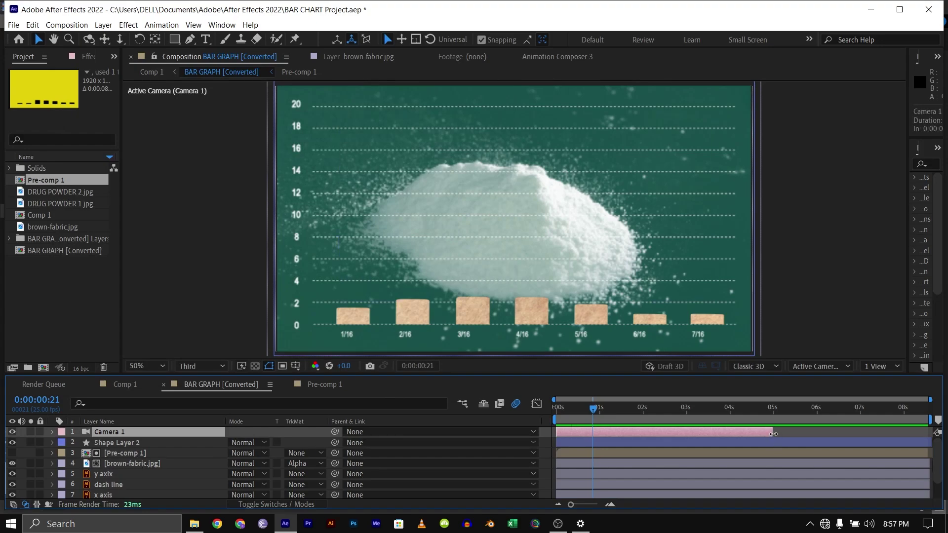
Extend Camera 1's out-point to the composition end and show the Switches columns.
drag(773, 433, 932, 433)
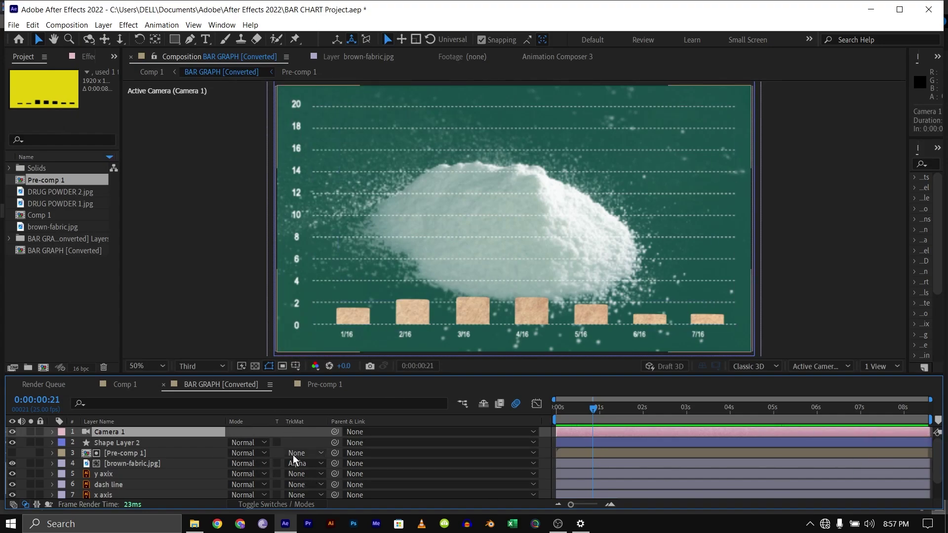
click(283, 505)
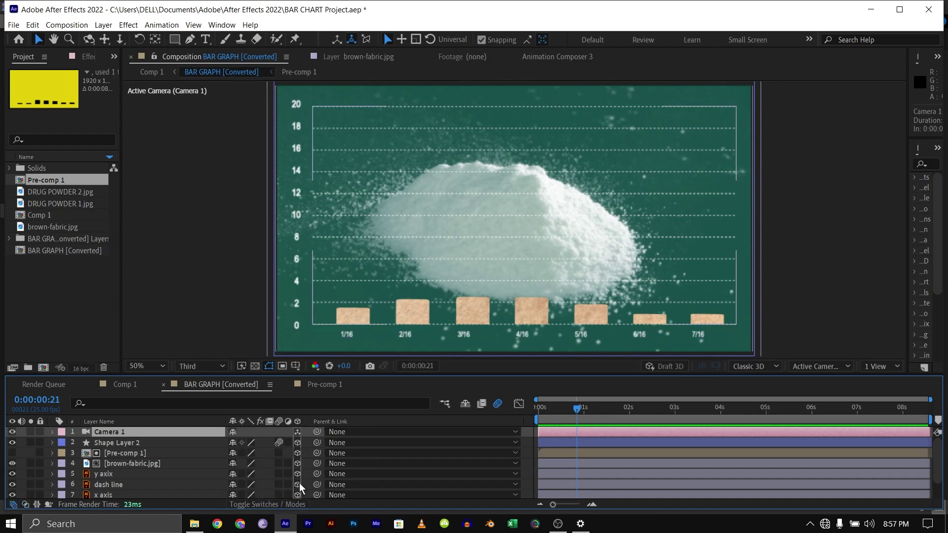
scroll(295, 459, down, 2)
scroll(295, 464, up, 2)
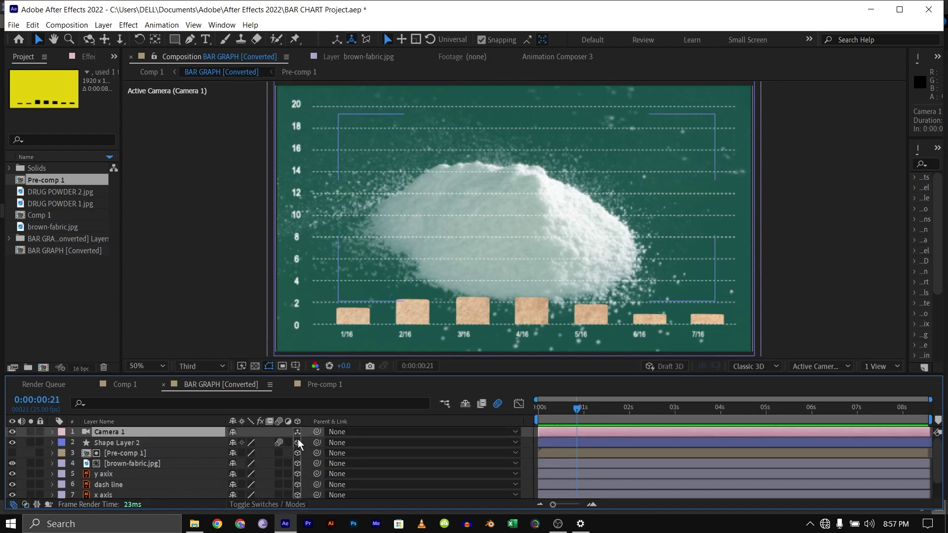
scroll(299, 435, down, 2)
scroll(299, 447, up, 2)
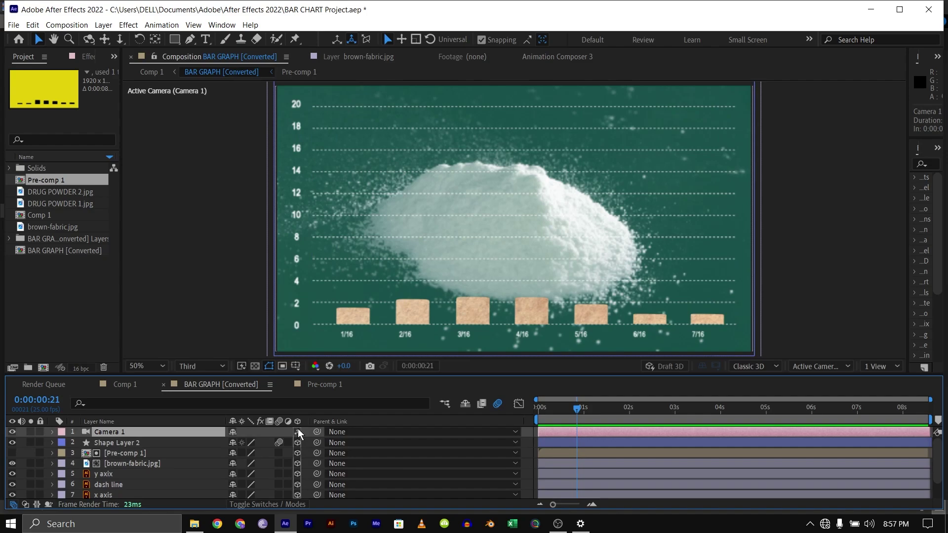
scroll(300, 482, down, 2)
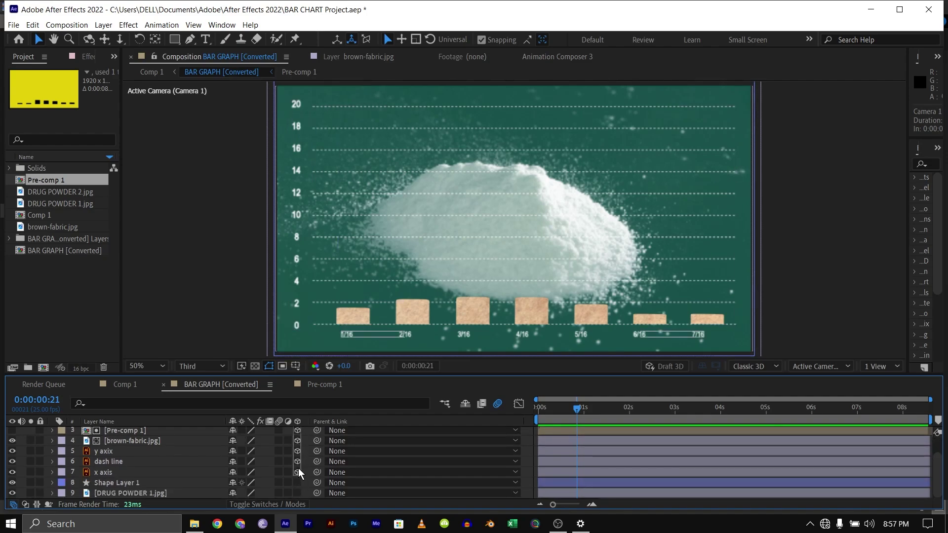
Toggle the green tint and powder photo layers off and back on, then return to Modes.
click(12, 483)
click(12, 492)
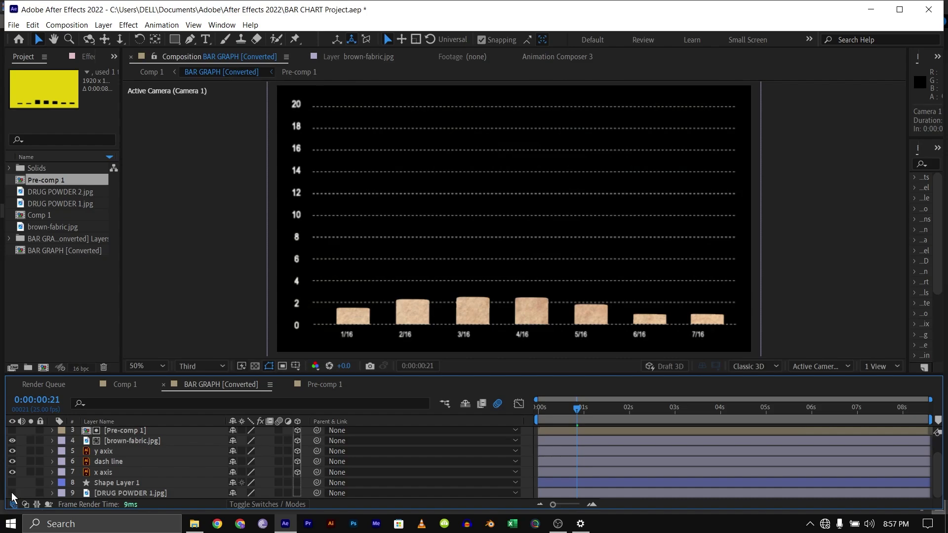
click(12, 493)
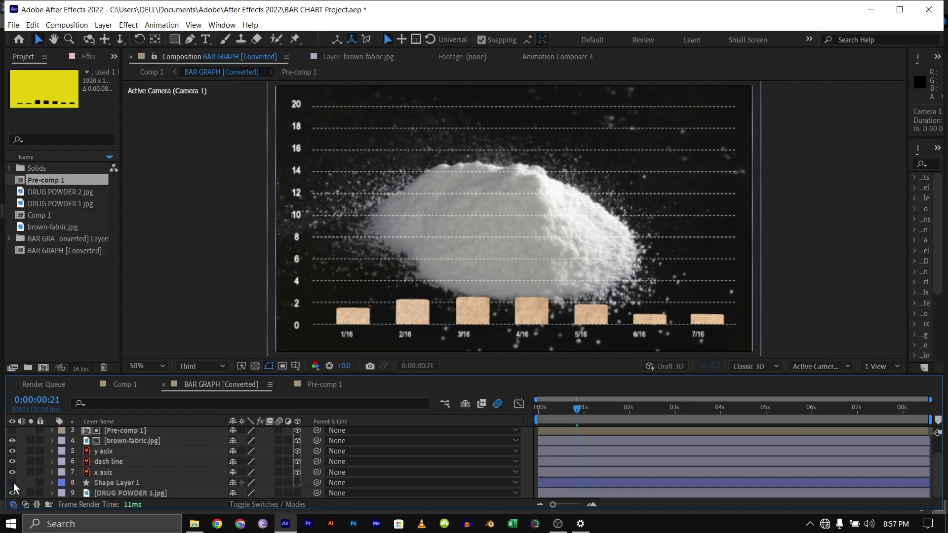
click(13, 482)
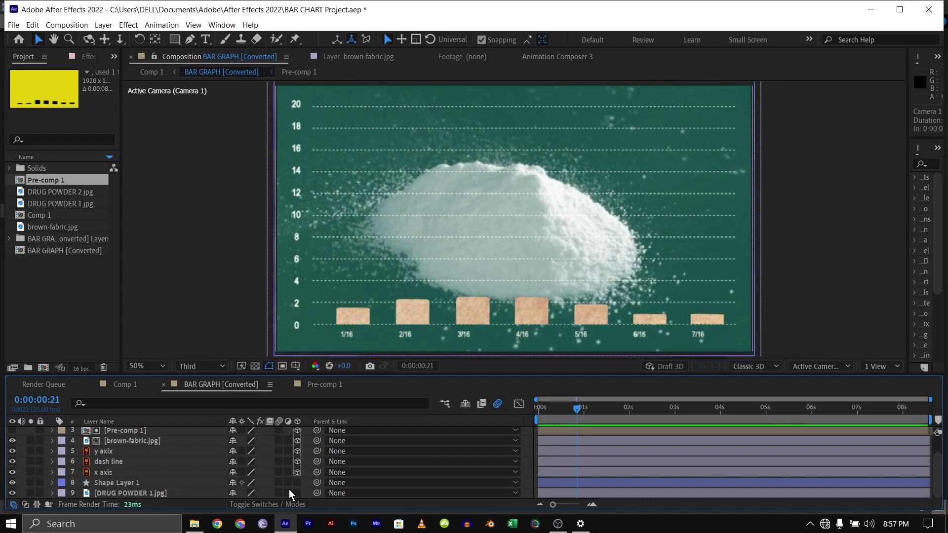
scroll(292, 478, up, 2)
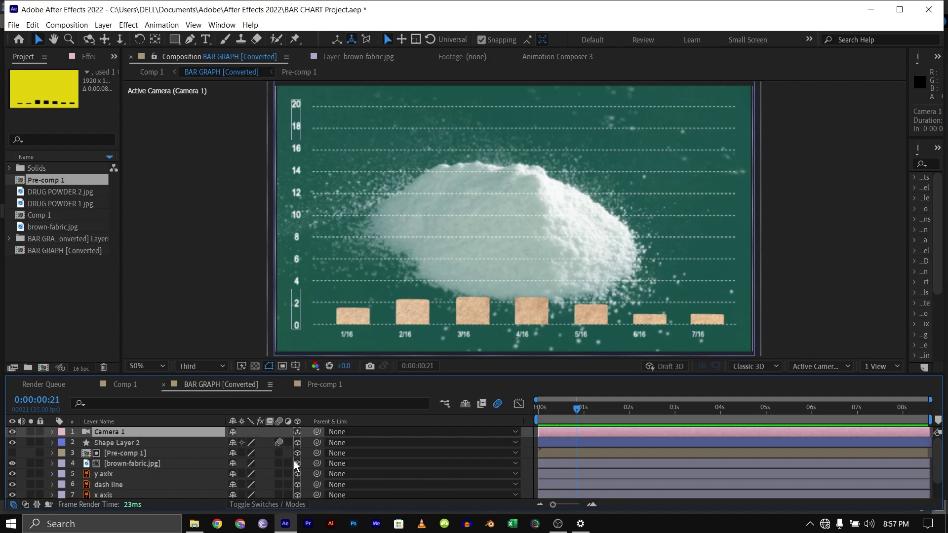
click(265, 502)
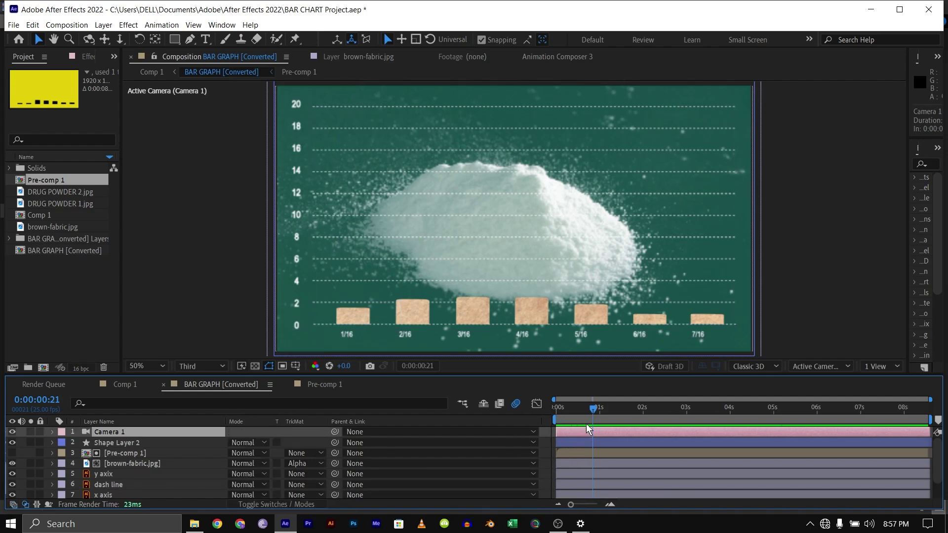
At 0s, set Camera 1 Position to 320, 729, -1101.7, framing bars 1/16–4/16 and the y-axis.
drag(592, 410, 514, 411)
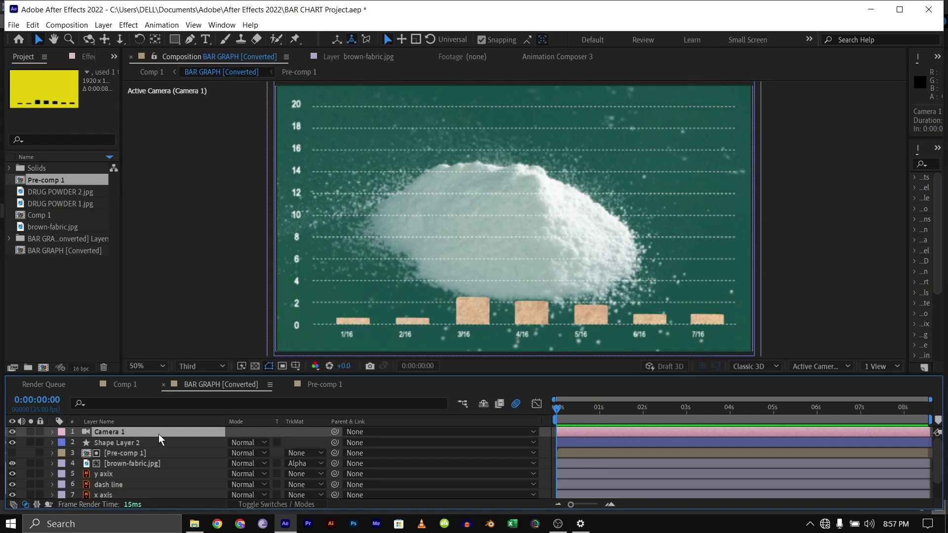
key(p)
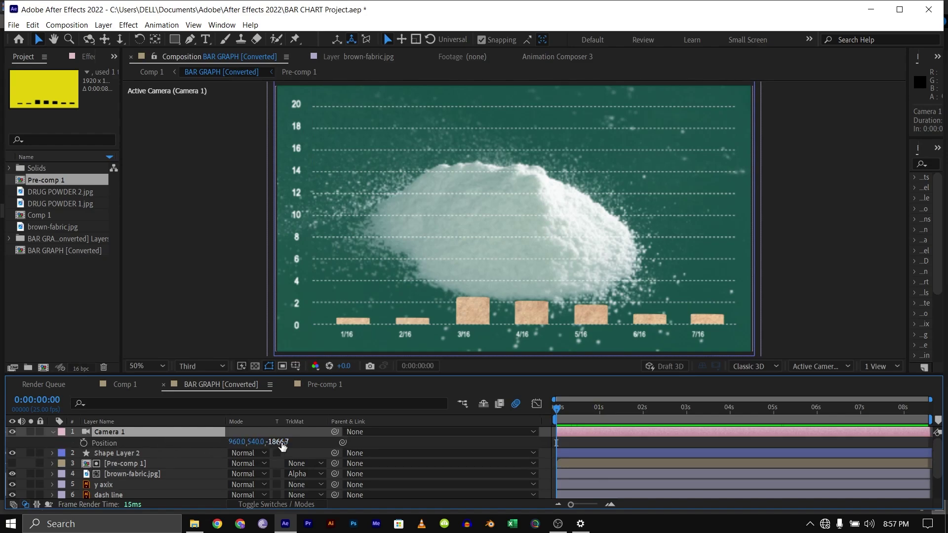
drag(278, 443, 315, 438)
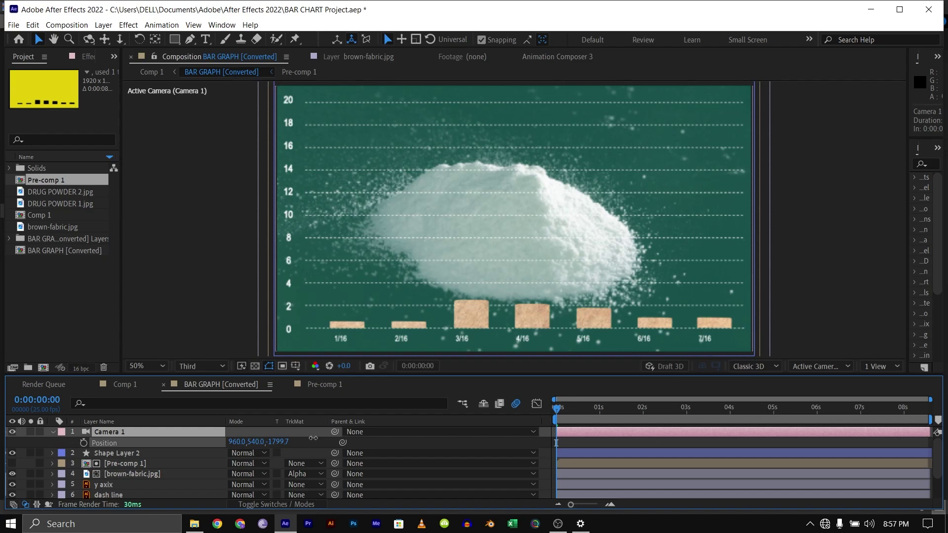
mouse_move(251, 443)
mouse_down()
mouse_move(263, 443)
mouse_move(227, 442)
mouse_move(236, 432)
mouse_up()
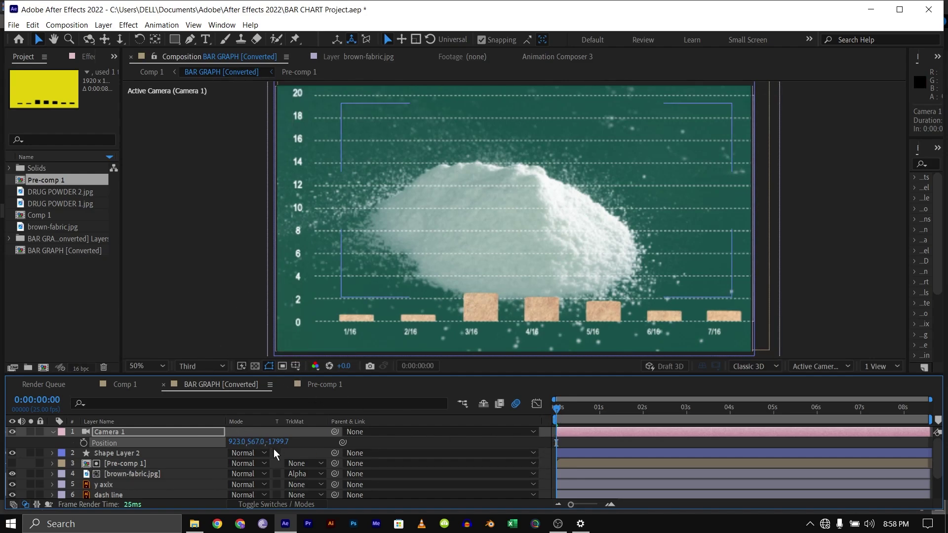
drag(279, 442, 419, 431)
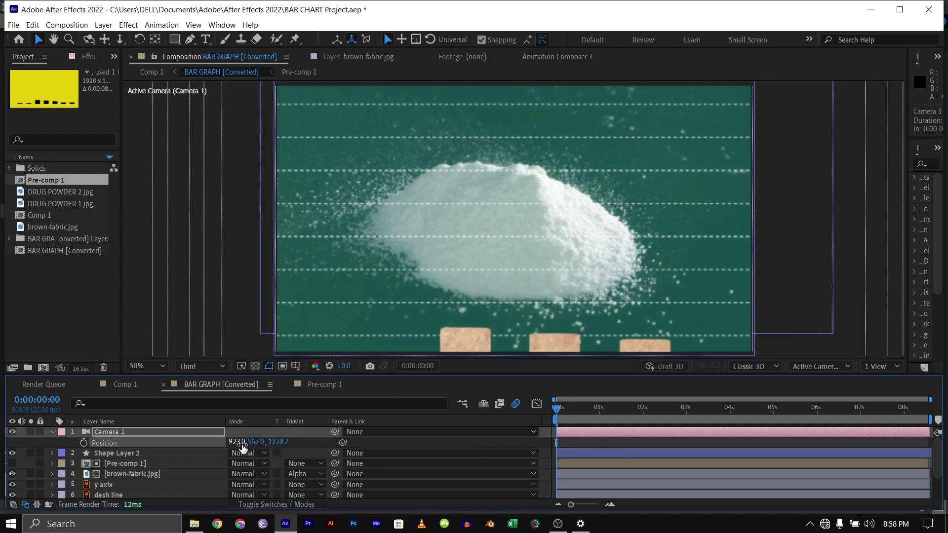
drag(255, 442, 363, 431)
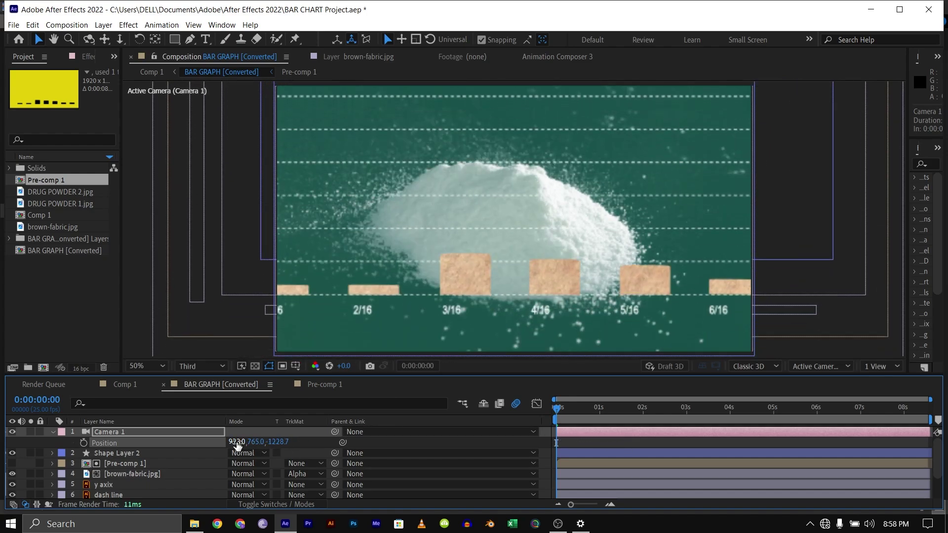
drag(237, 442, 127, 448)
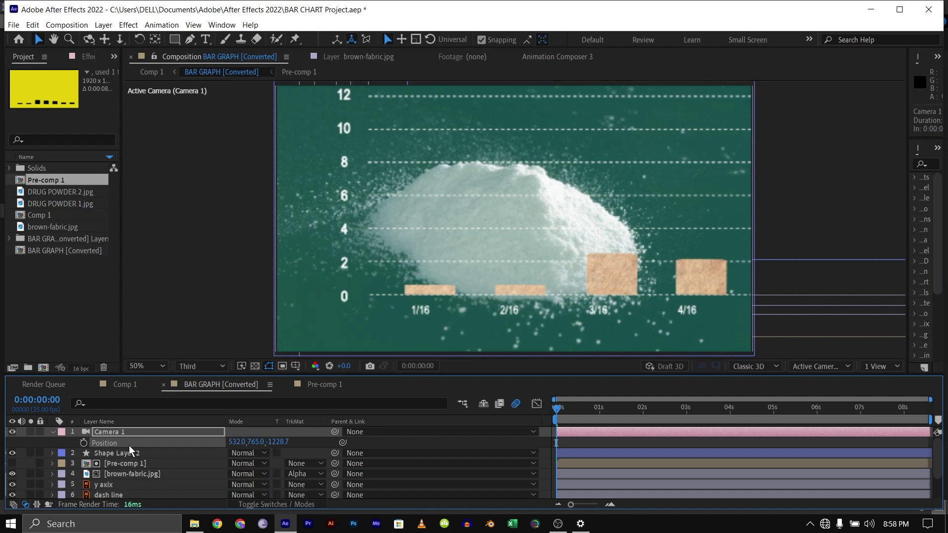
drag(275, 441, 358, 443)
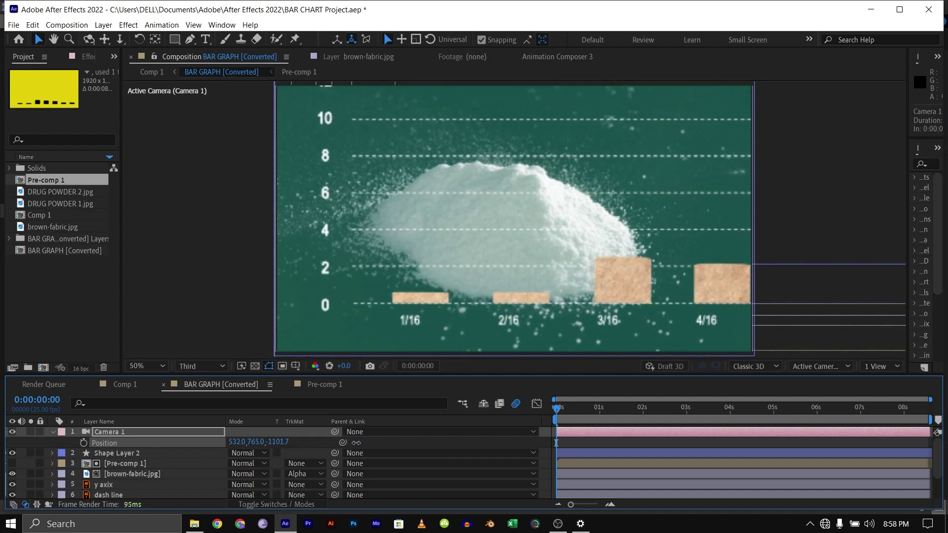
drag(253, 442, 227, 454)
Record the starting camera Position keyframe, add a closer keyframe at 1:22, and save.
click(83, 443)
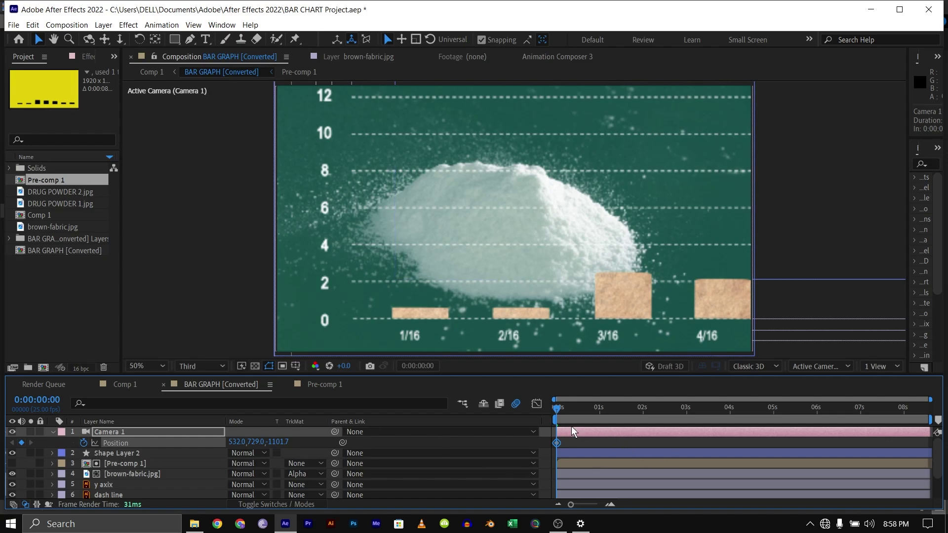
drag(564, 410, 618, 413)
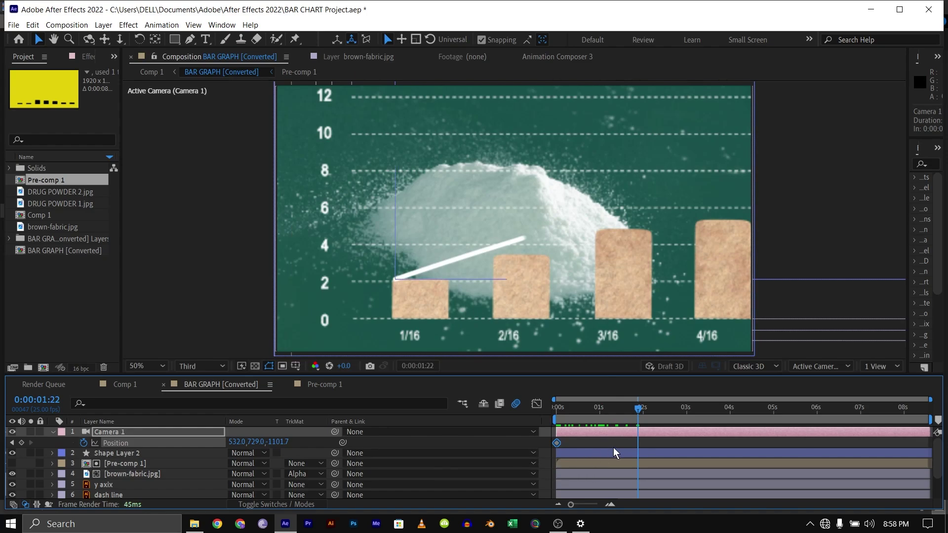
drag(278, 442, 292, 440)
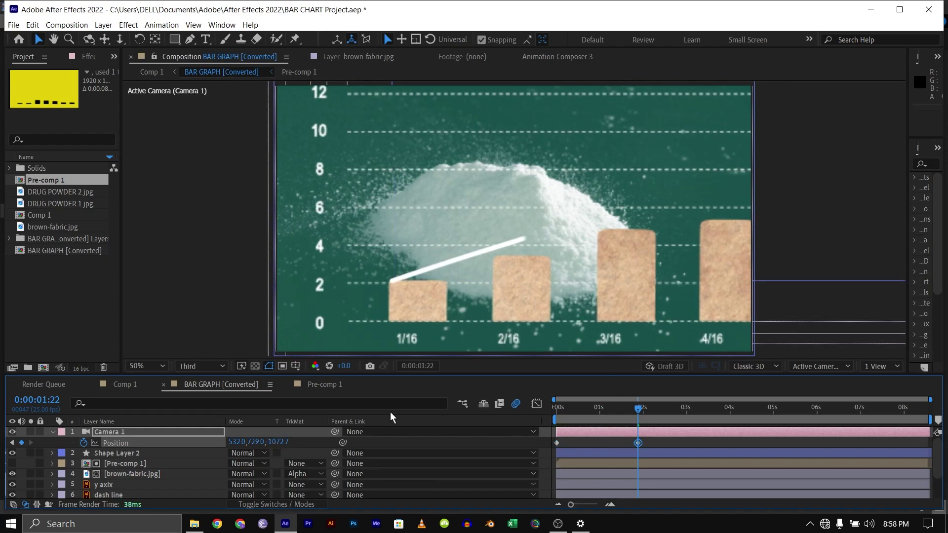
key(ctrl+s)
Keyframe the camera shifting up-right at 3:03, then raised and panned further right at 4:05.
drag(641, 408, 695, 407)
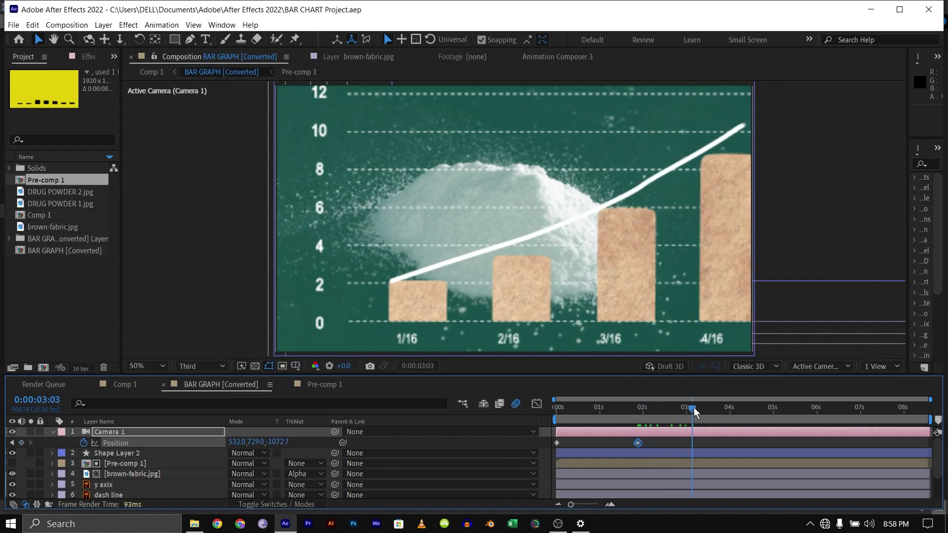
mouse_move(264, 442)
mouse_down()
mouse_move(235, 443)
mouse_move(352, 440)
mouse_move(228, 443)
mouse_move(277, 442)
mouse_up()
drag(696, 415, 739, 410)
drag(238, 442, 399, 431)
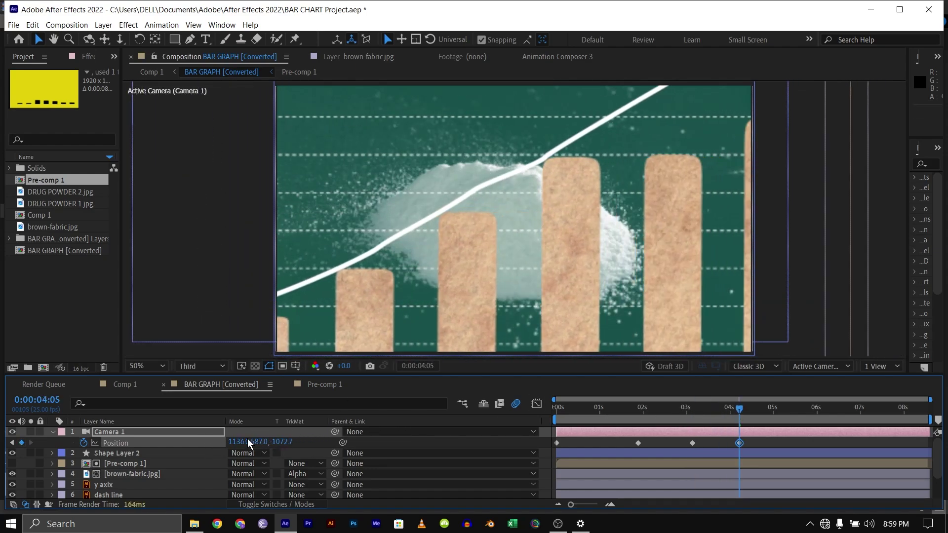
drag(256, 443, 173, 473)
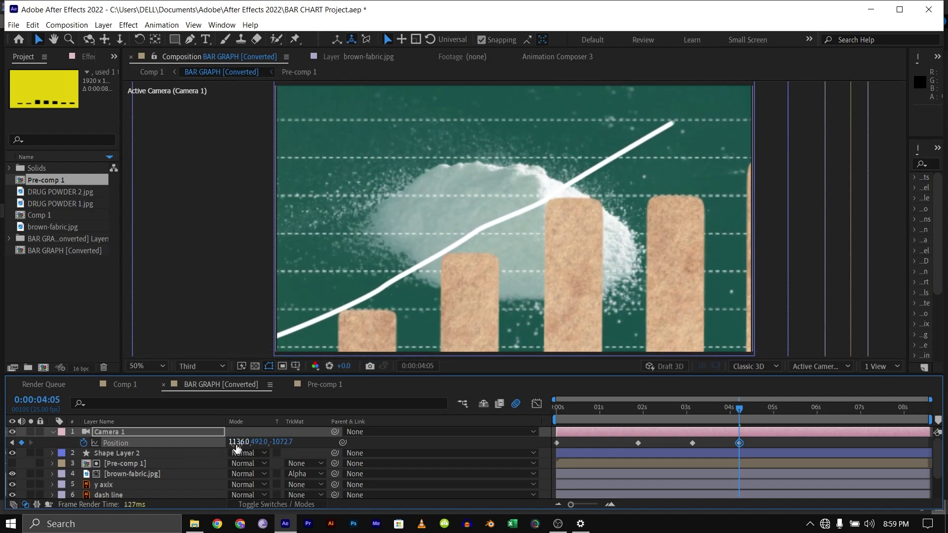
drag(237, 447, 325, 438)
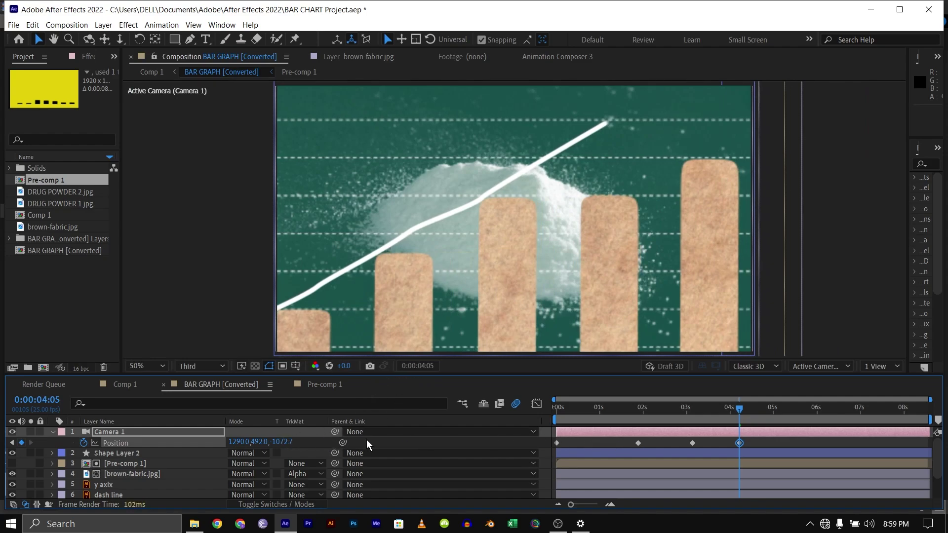
Add a further-right camera pan keyframe at 5:16, return to the start, and save.
click(802, 408)
drag(238, 442, 106, 437)
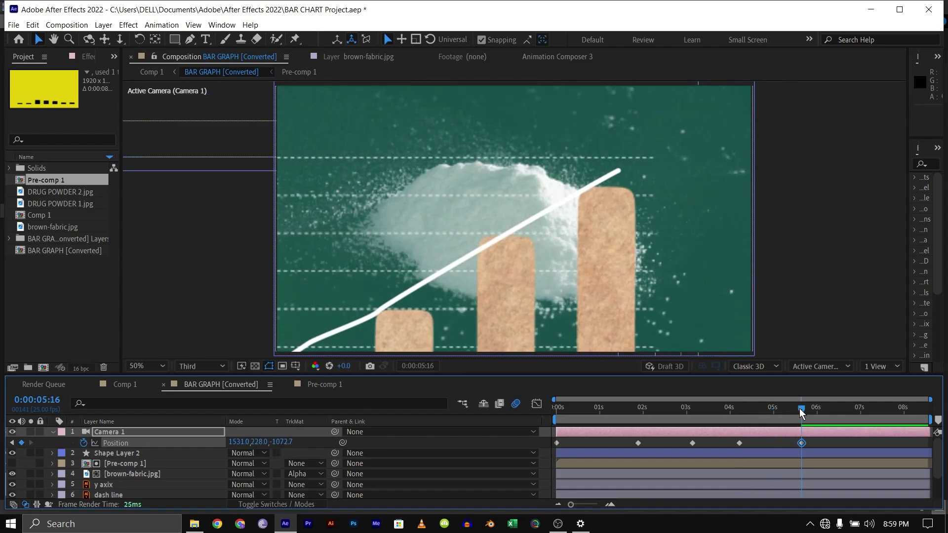
drag(626, 410, 538, 406)
key(ctrl+s)
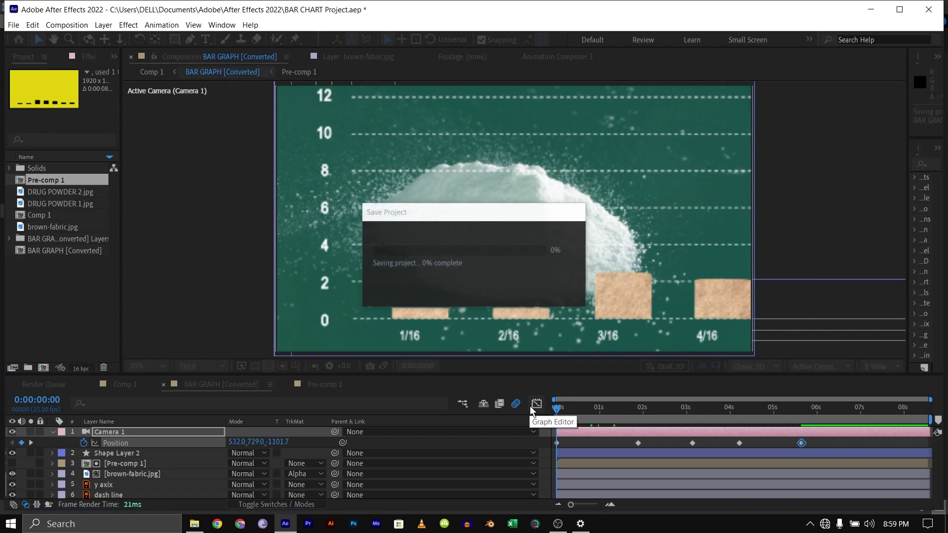